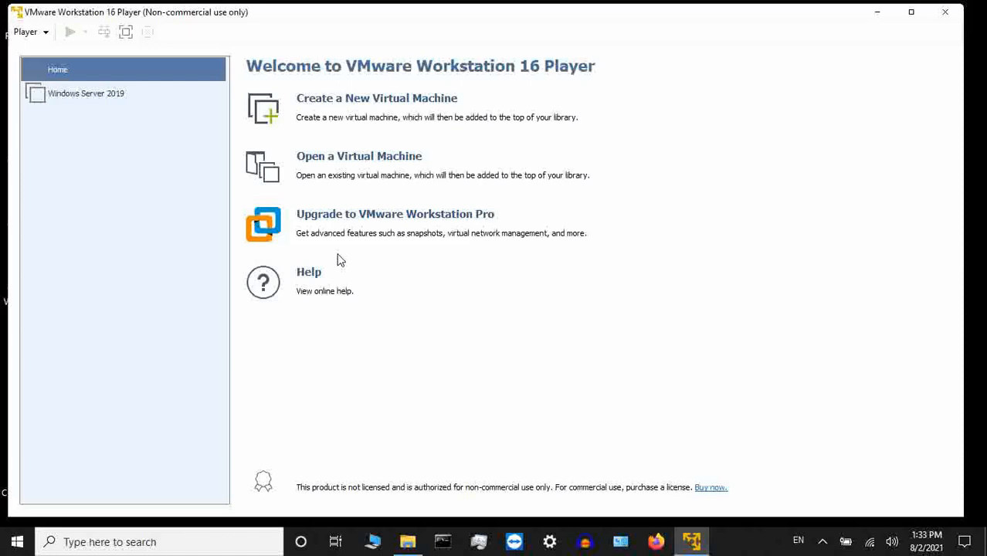
- Start a new virtual machine from the 17763.737.190906-2324 Windows Server evaluation ISO in C:\Dan
left_click(368, 104)
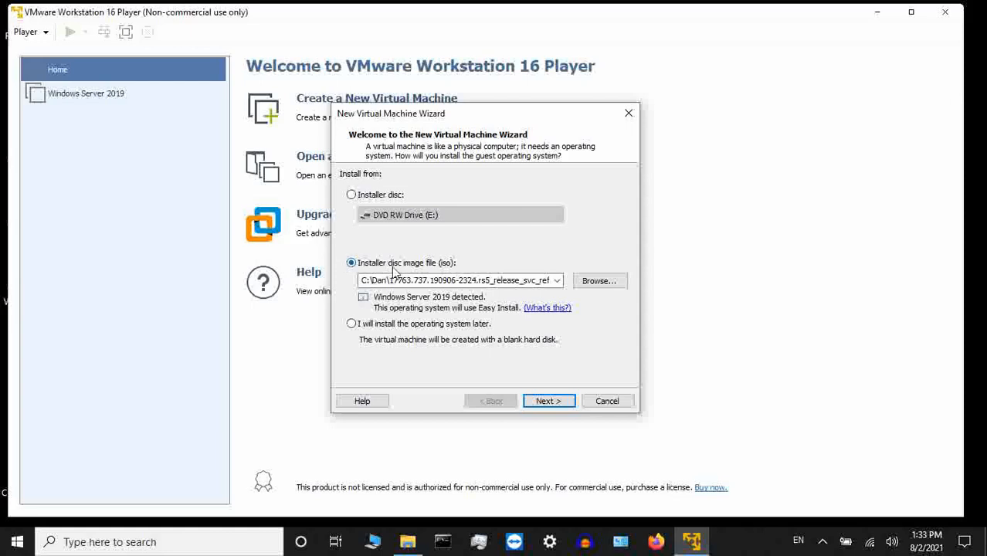
left_click(613, 285)
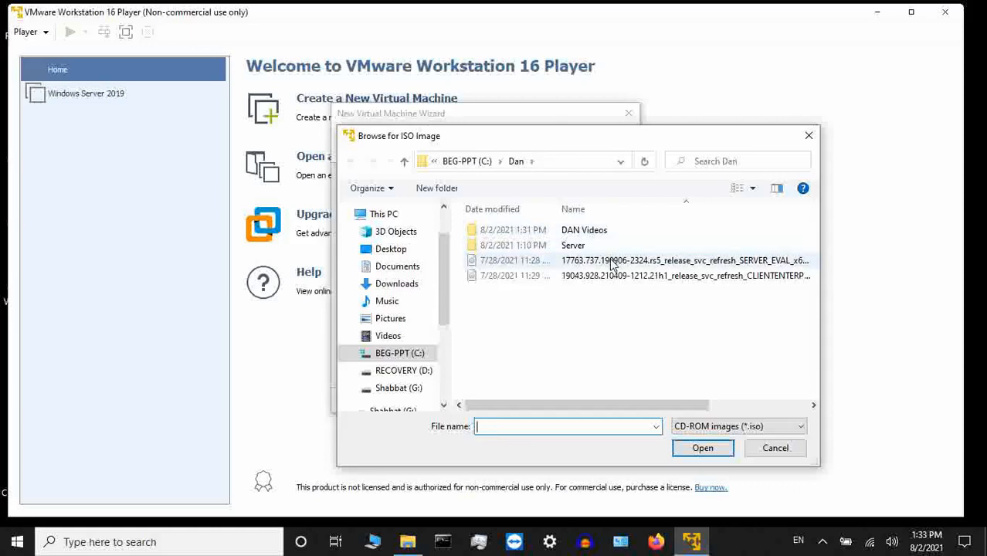
left_click(613, 263)
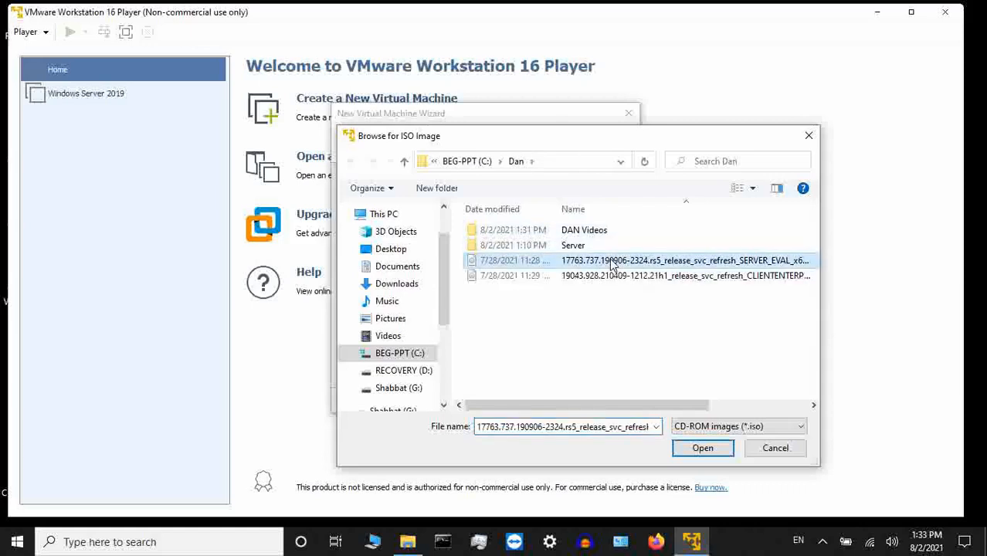
left_click(700, 448)
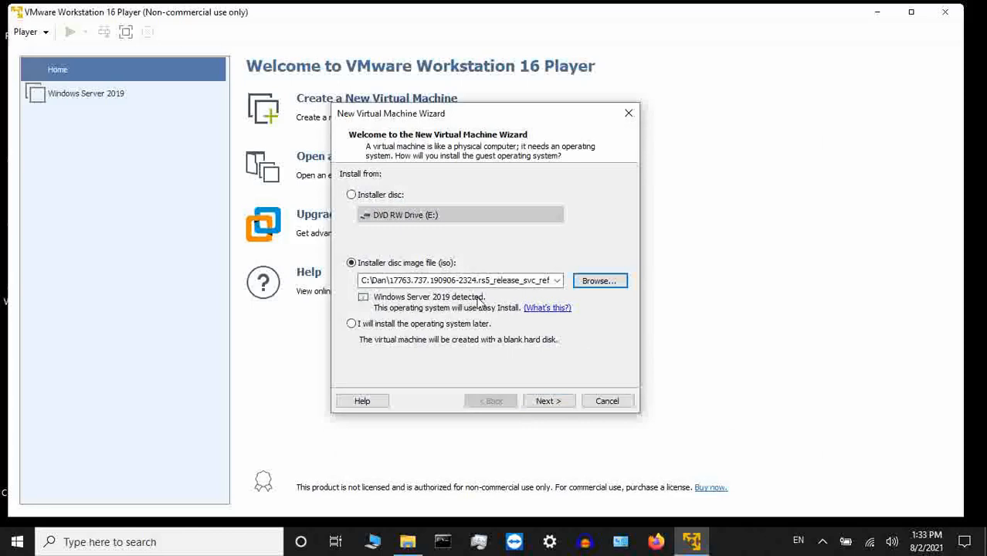
left_click(553, 405)
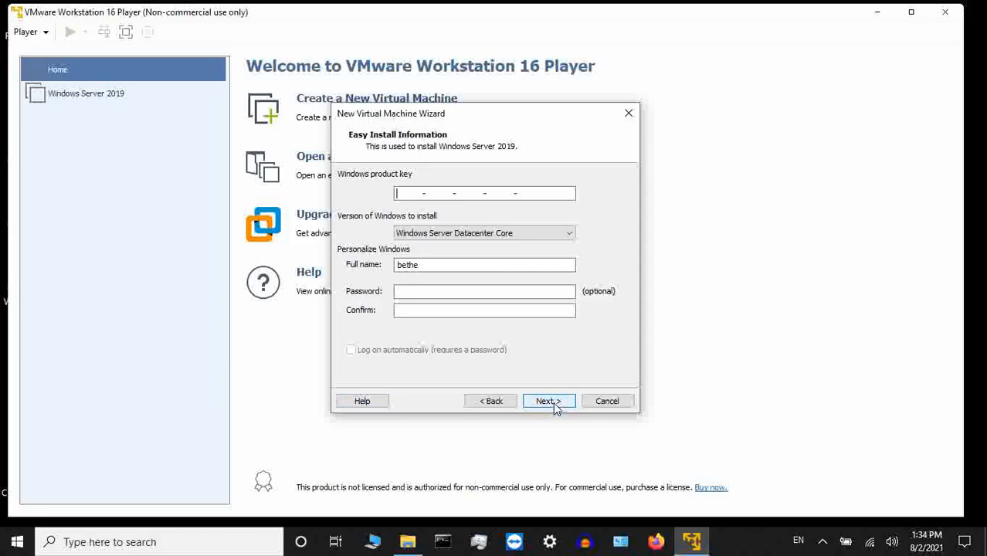
- Select Windows Server Standard Core as the version to install and continue without a Windows product key
left_click(478, 234)
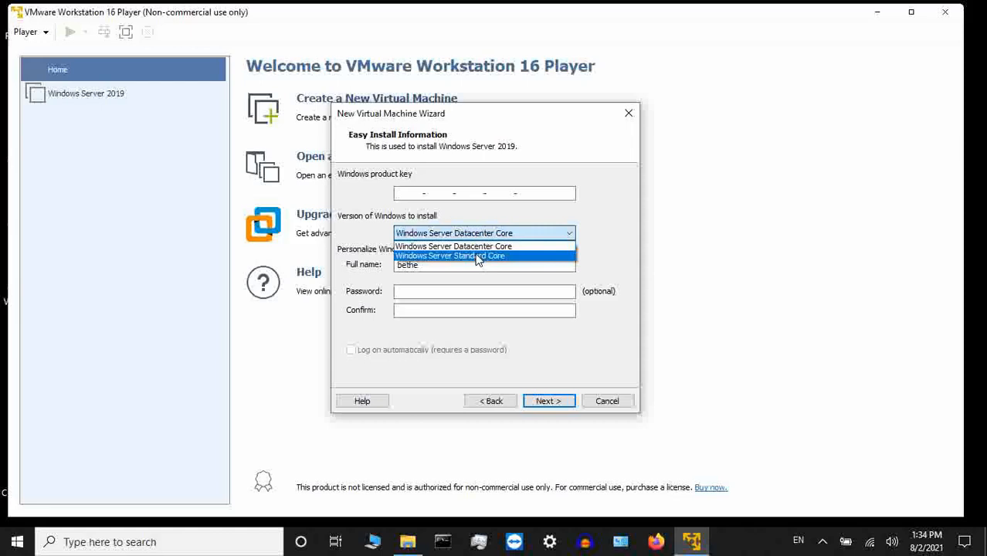
left_click(478, 255)
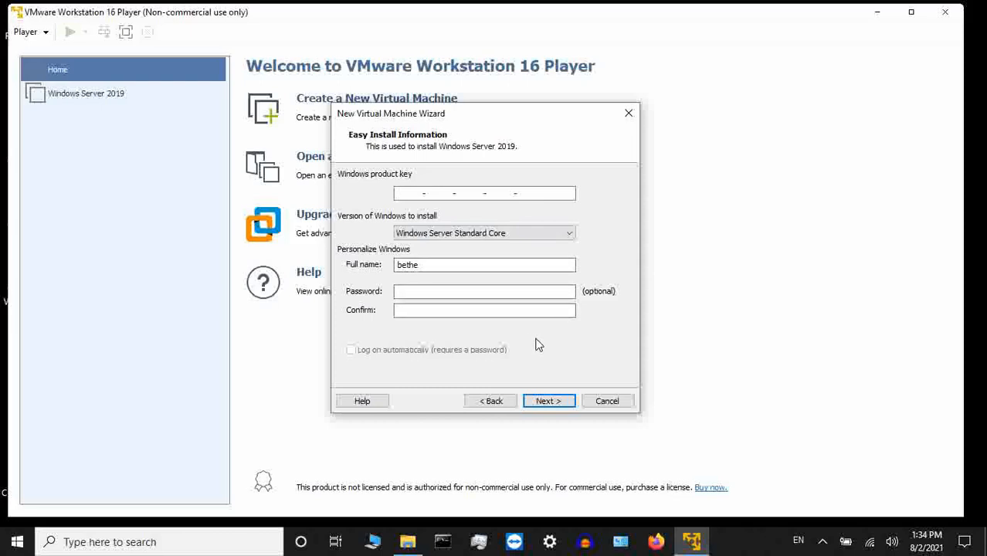
left_click(557, 402)
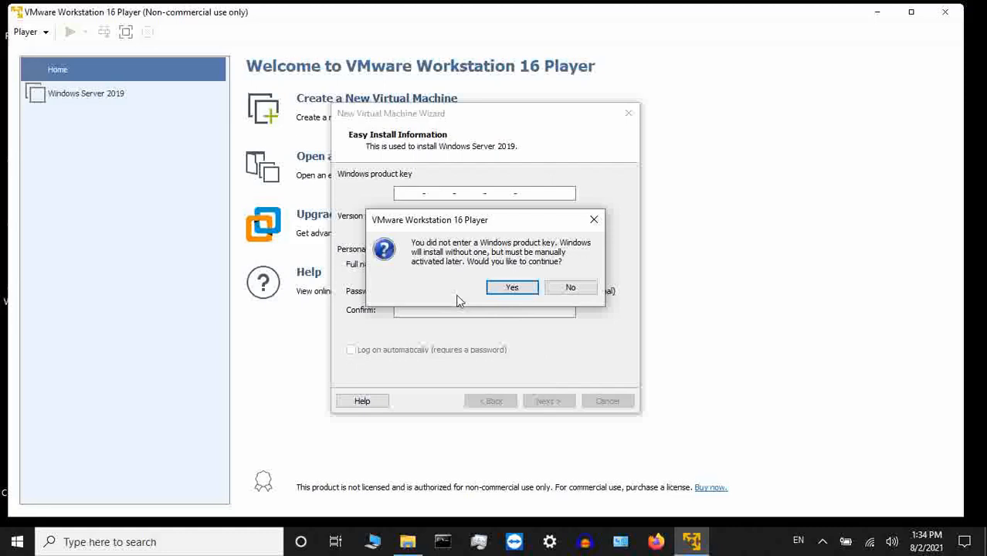
left_click(510, 288)
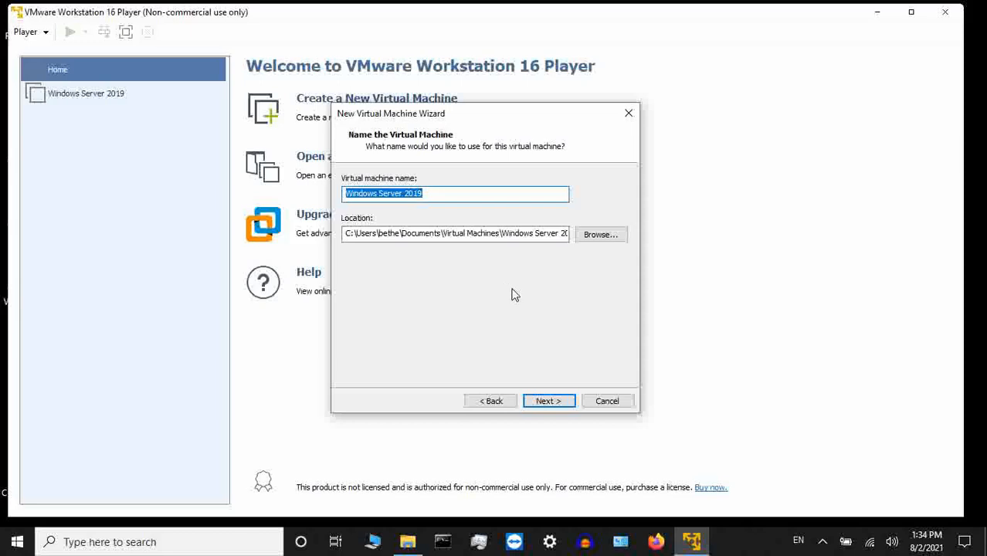
- Set the virtual machine's location to C:\Dan\Server, keep the name Windows Server 2019, and proceed to the disk capacity settings
left_click(585, 240)
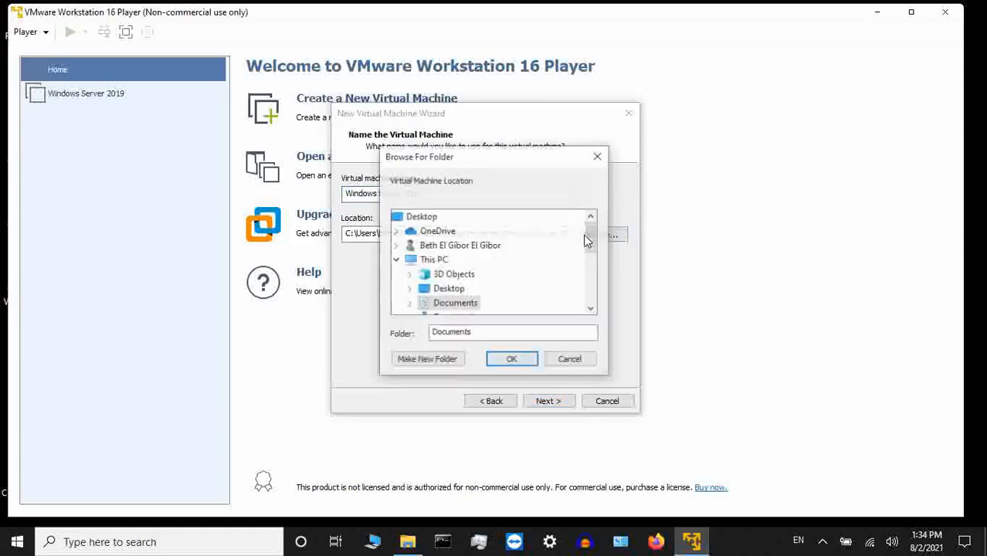
scroll(424, 268, "down", 3)
double_click(450, 262)
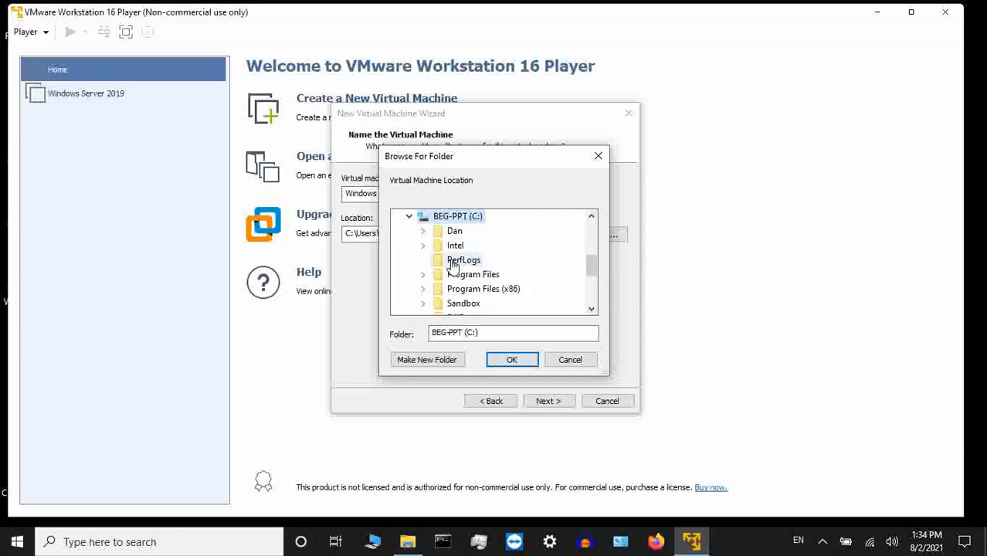
double_click(454, 231)
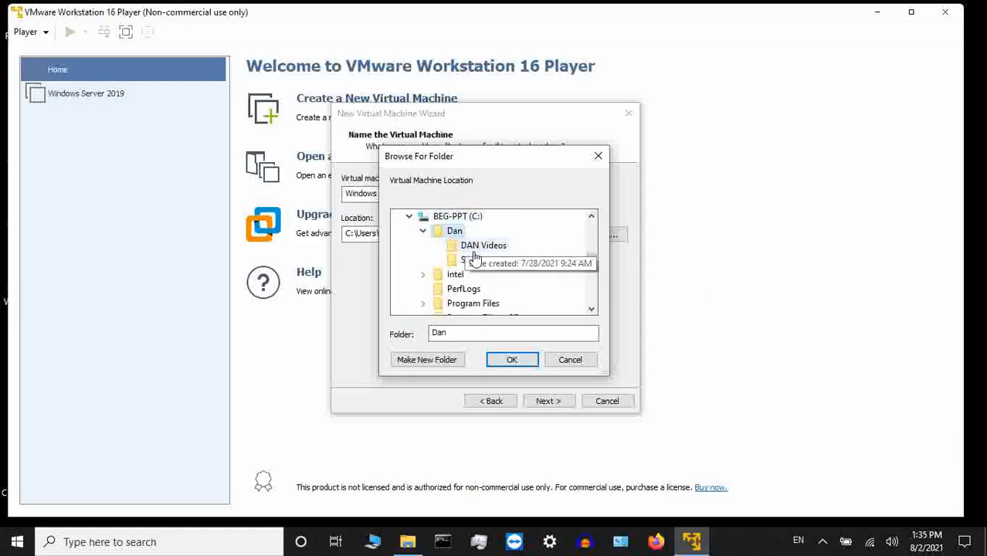
left_click(473, 260)
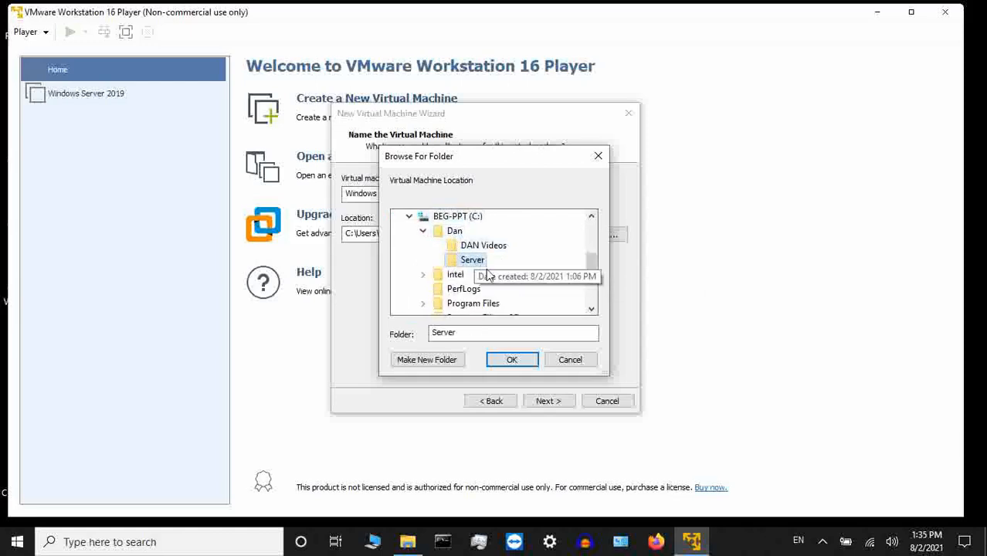
left_click(513, 361)
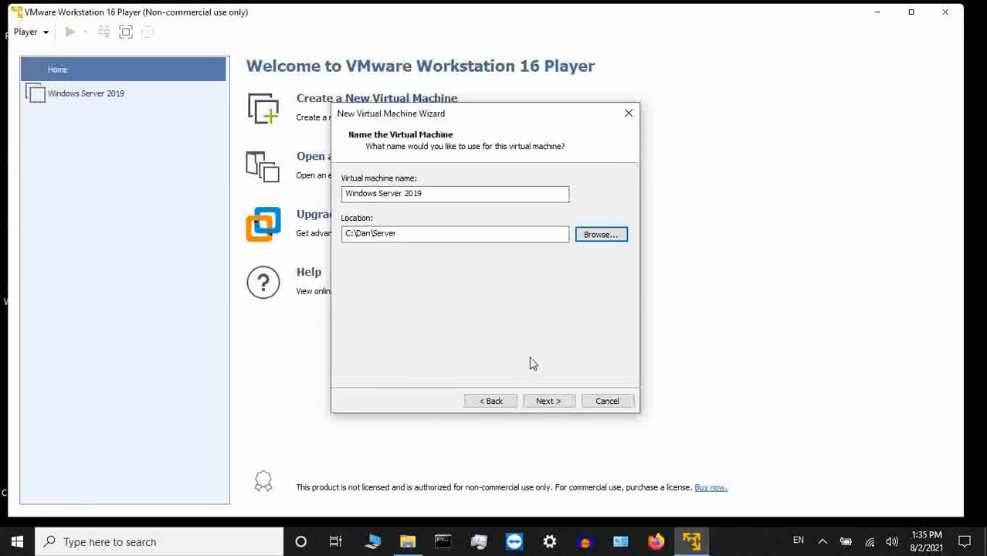
left_click(553, 400)
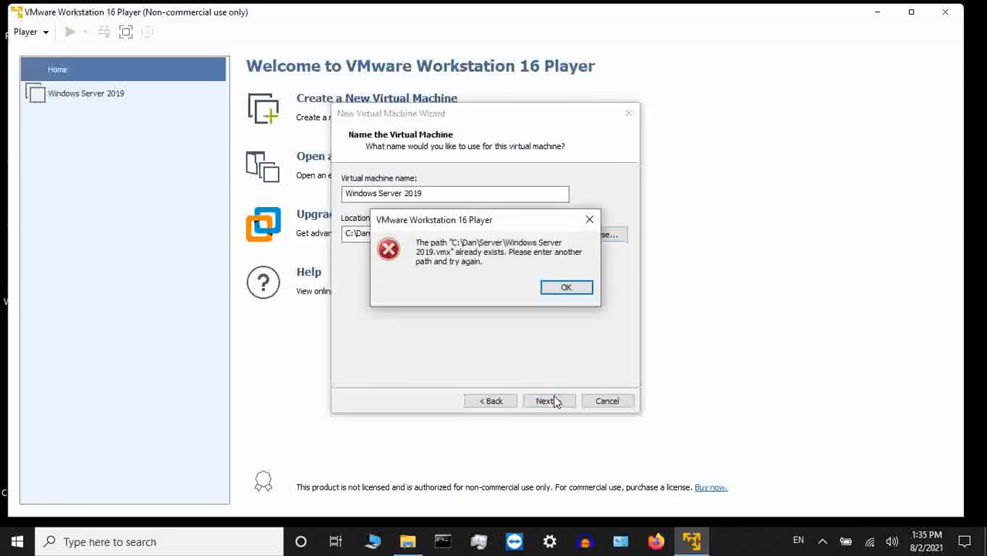
left_click(576, 290)
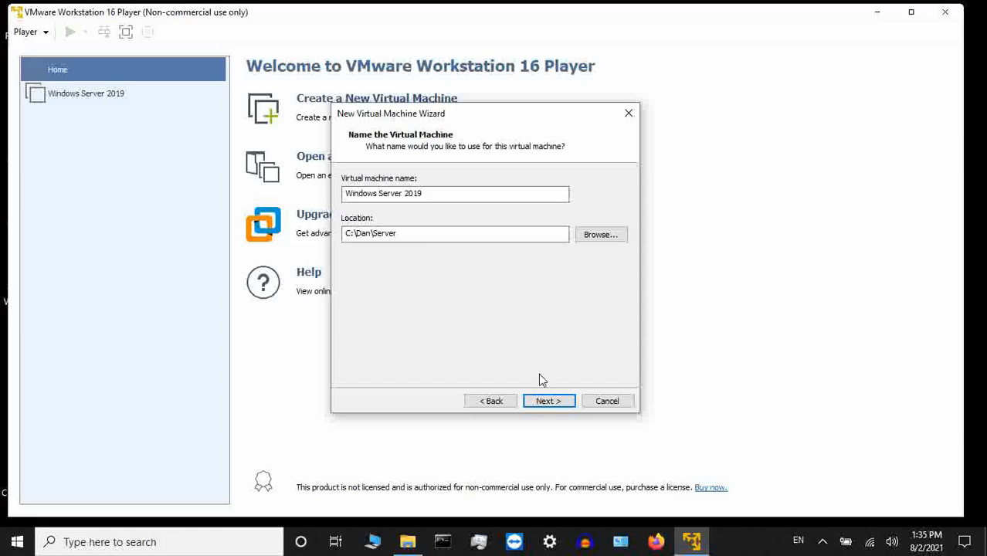
left_click(549, 400)
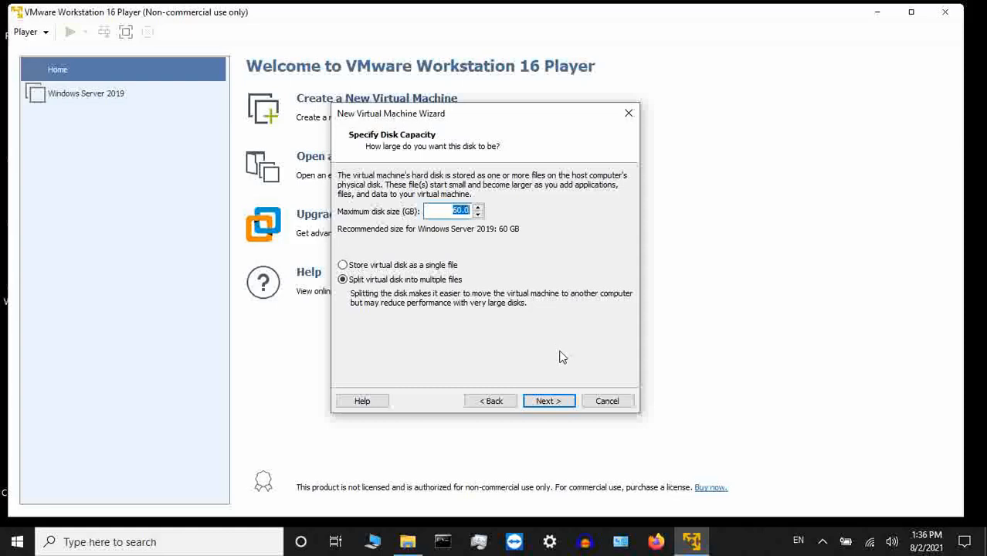
- Accept the 60 GB disk split into multiple files and create the virtual machine without powering it on
left_click(546, 399)
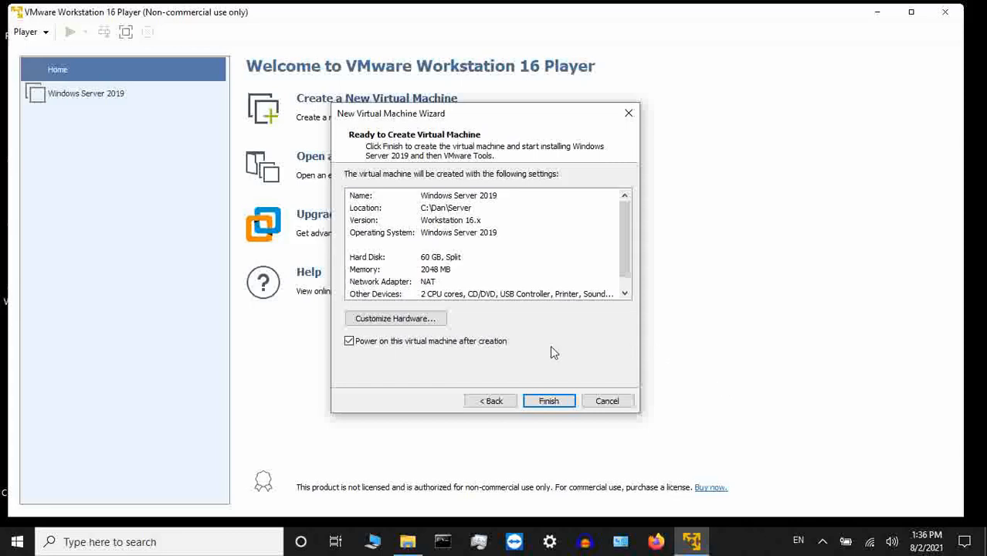
left_click(349, 342)
left_click(350, 342)
left_click(543, 401)
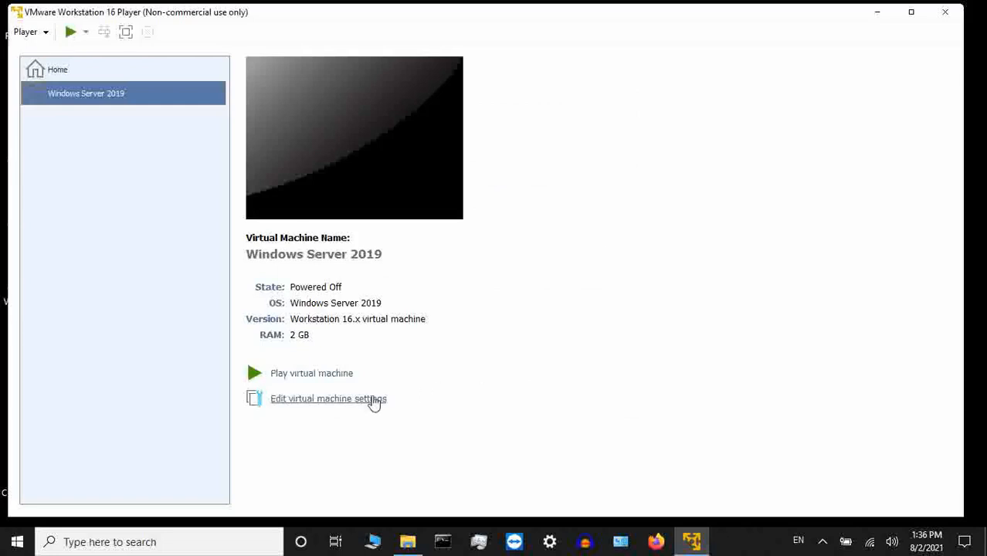
- Remove the floppy drive from the Windows Server 2019 virtual machine's hardware, save the settings, and start the machine
left_click(368, 402)
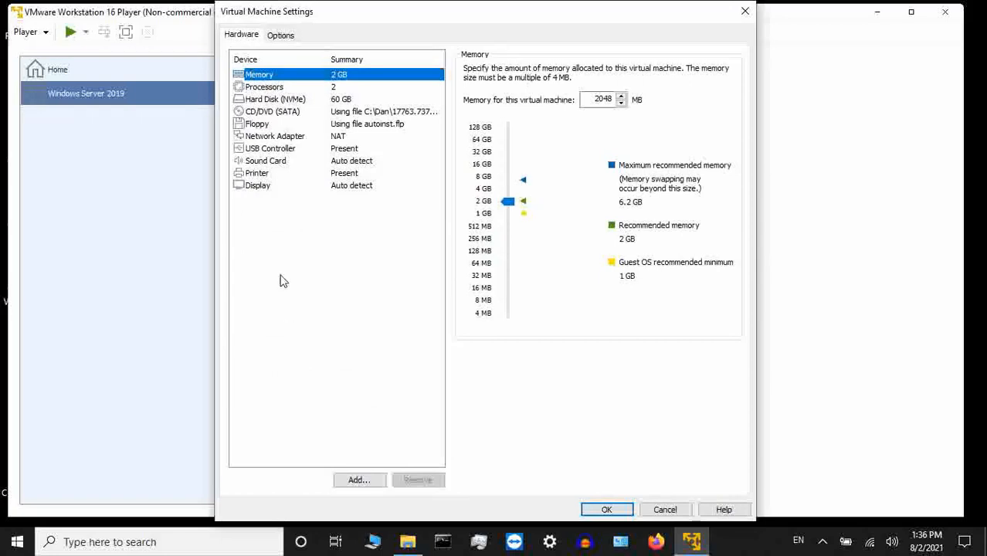
left_click(262, 124)
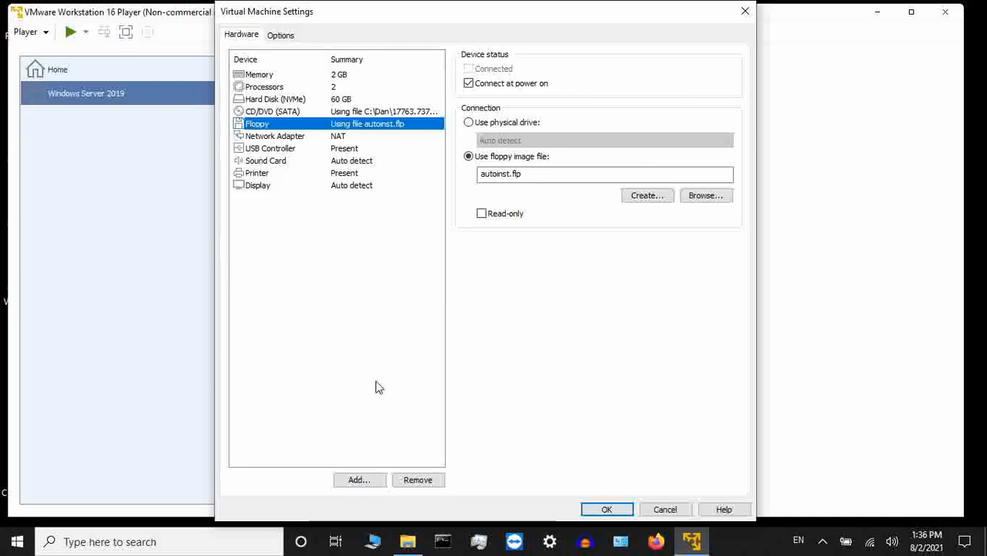
left_click(436, 481)
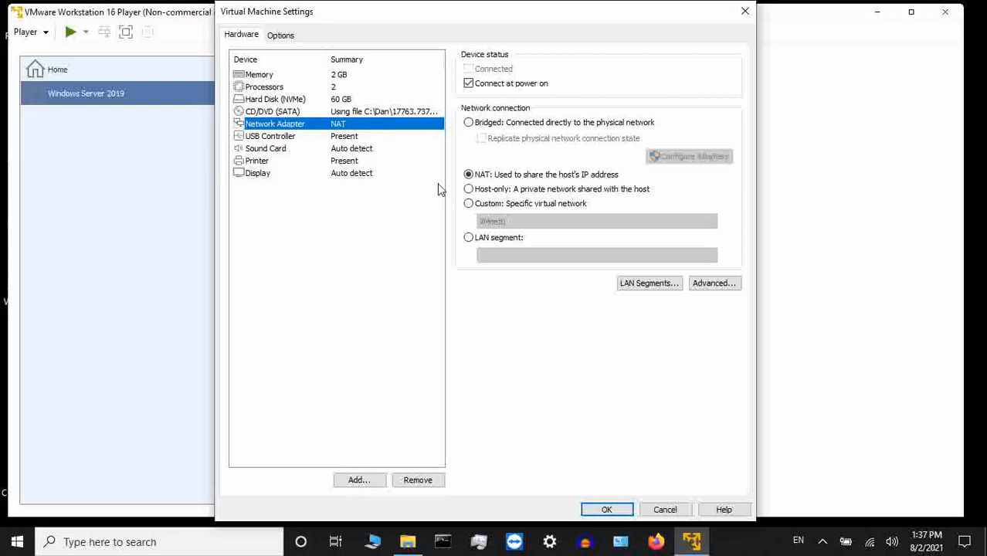
left_click(392, 75)
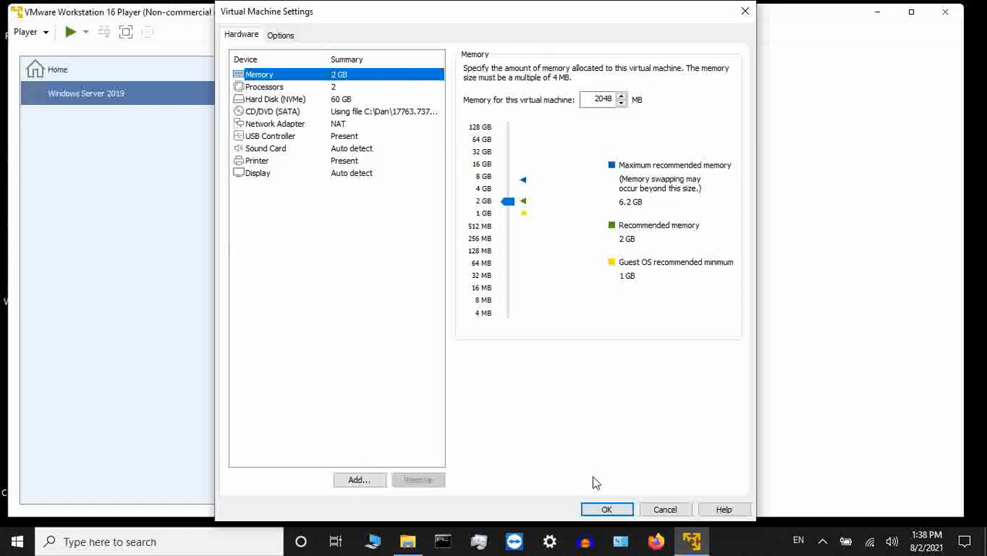
left_click(619, 514)
left_click(619, 514)
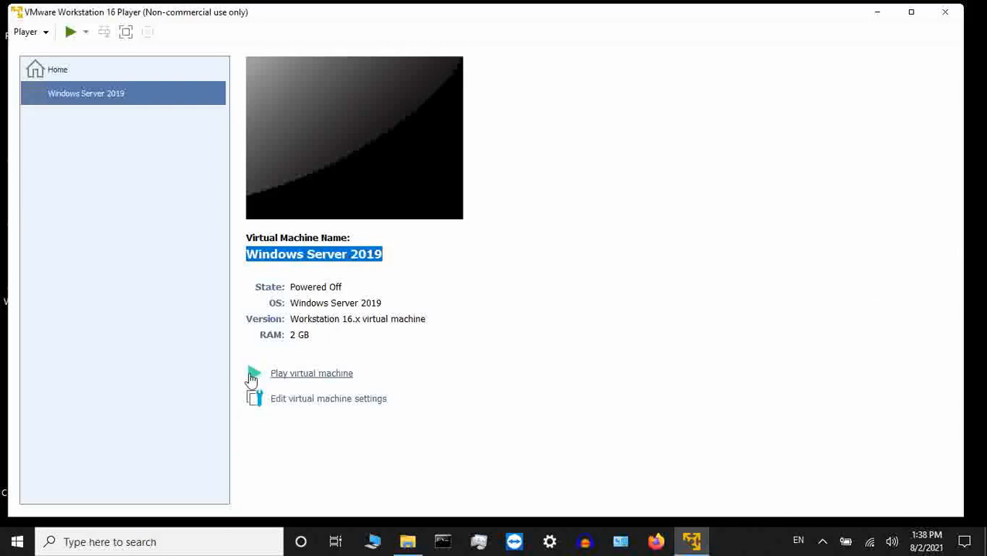
left_click(282, 378)
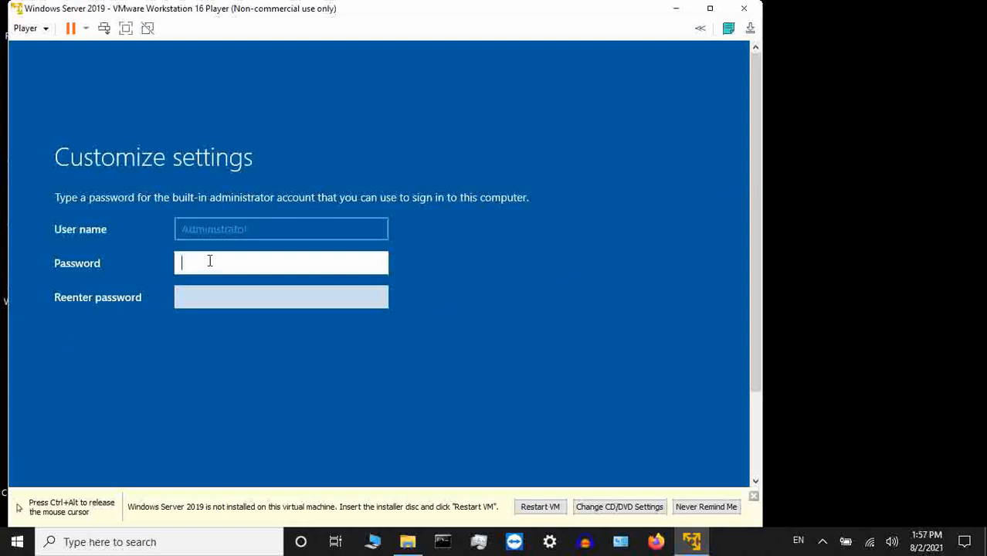
- Enter and re-enter the password for the built-in Administrator account
type("P@ssw0rd")
left_click(378, 263)
left_click(345, 300)
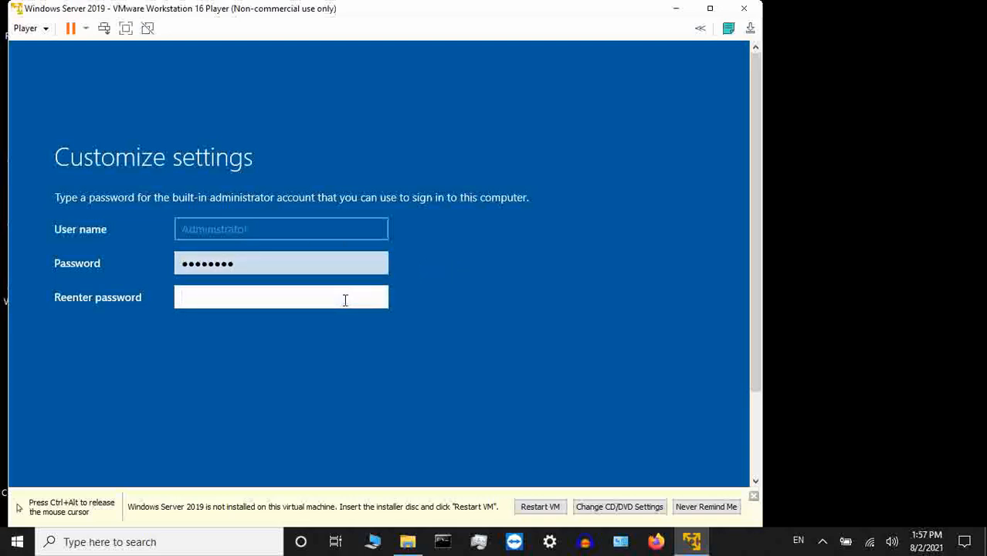
type("Pa$$w0rd")
left_click(384, 298)
- Dismiss the installation reminder bar and finish customizing the server's administrator settings
left_click(755, 496)
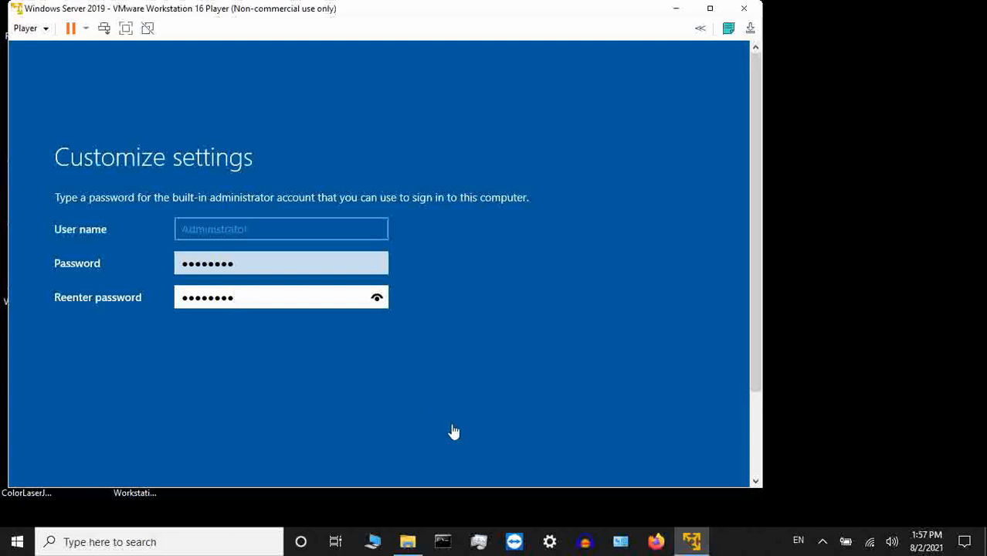
left_click_drag(759, 265, 752, 379)
left_click(658, 418)
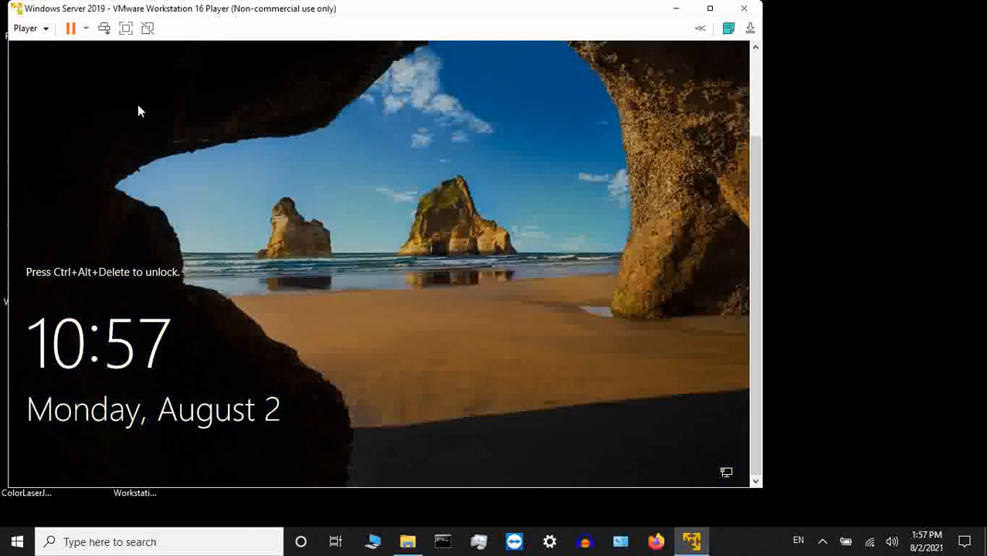
- Unlock the server, sign in as Administrator with the account password, and allow the PC to be discoverable on the network
left_click(44, 32)
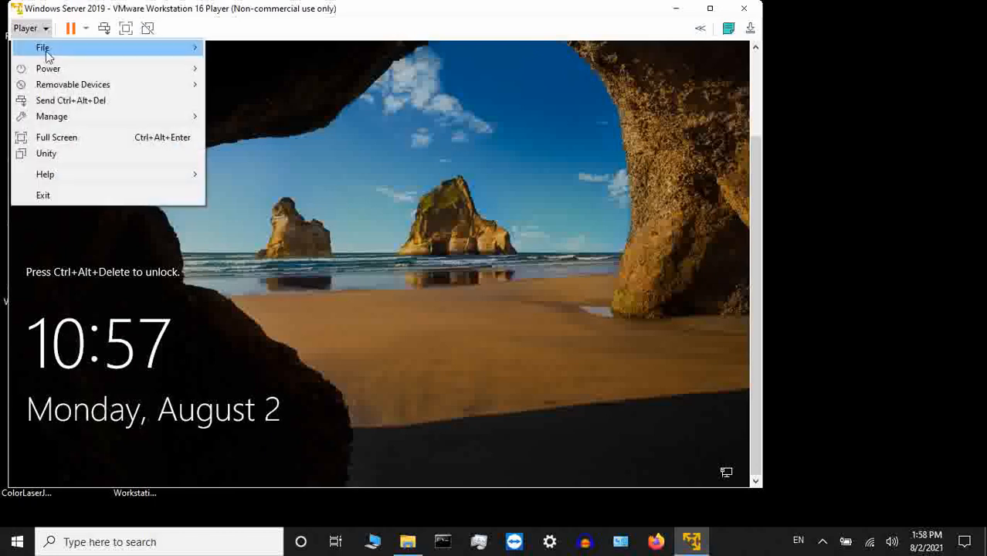
left_click(61, 101)
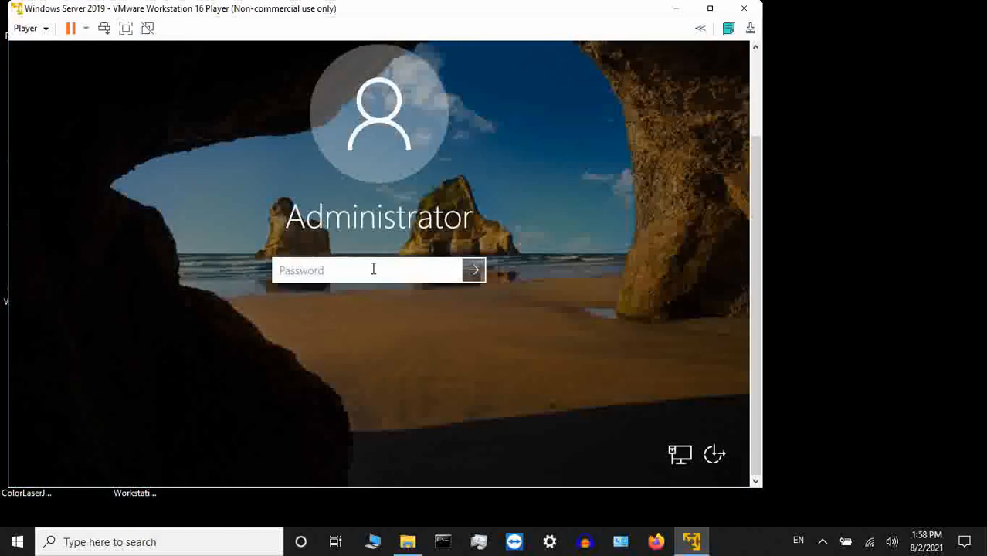
type("••••••••")
left_click(452, 272)
left_click(472, 272)
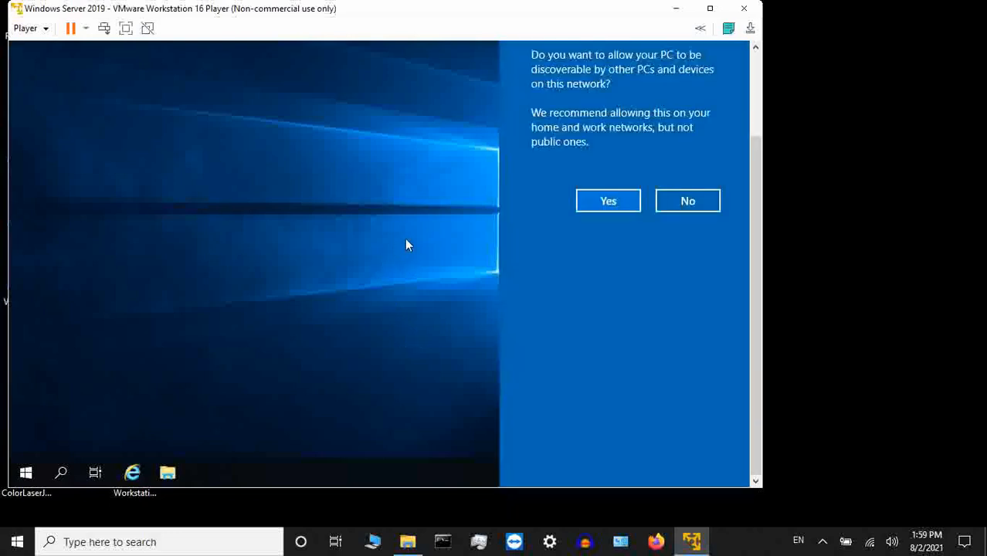
left_click(608, 202)
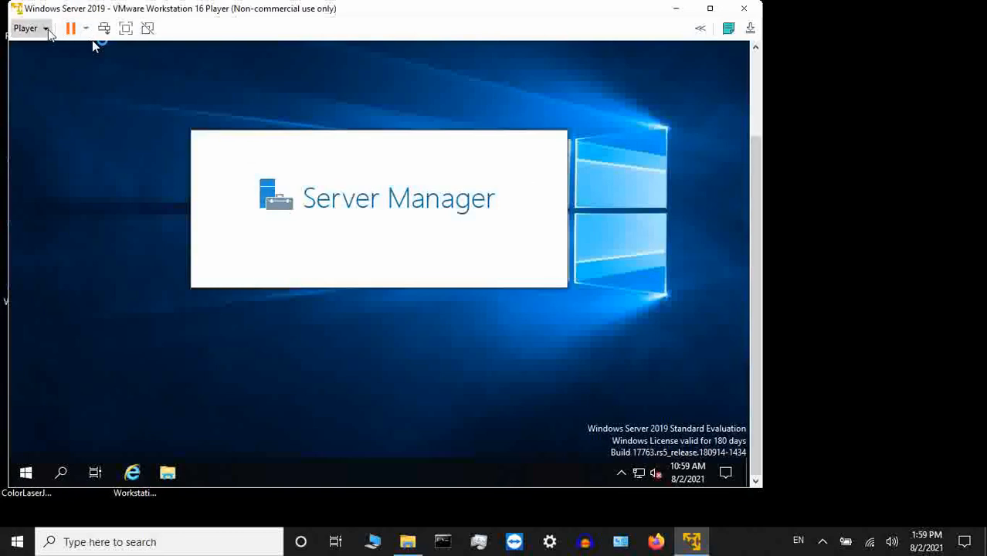
- Start the VMware Tools installation for the virtual machine and close the Windows Admin Center message in Server Manager
left_click(48, 32)
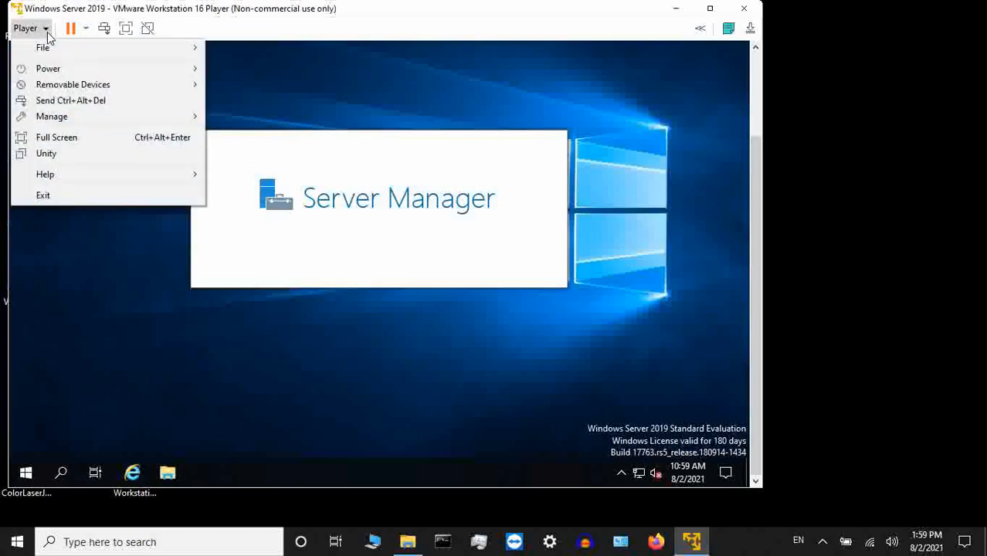
mouse_move(54, 125)
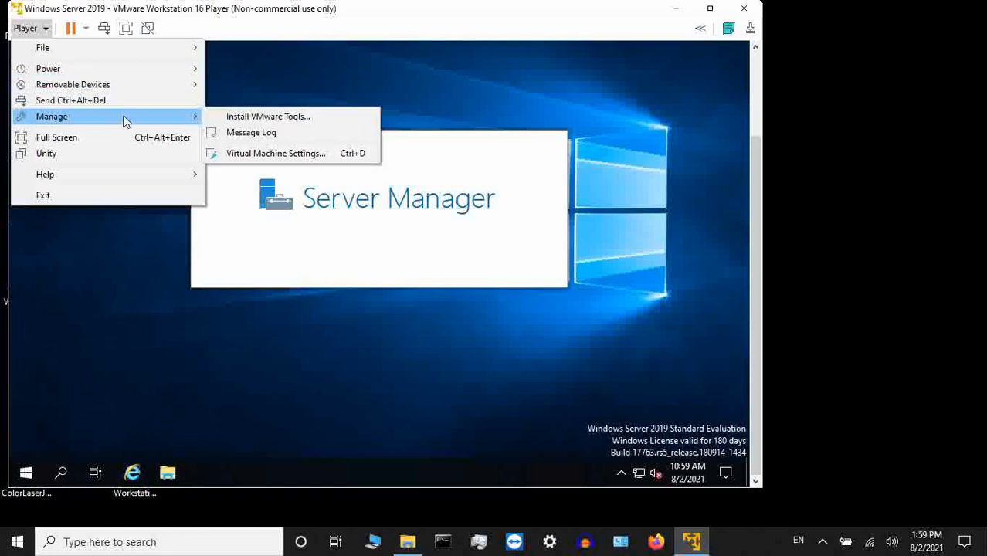
left_click(241, 117)
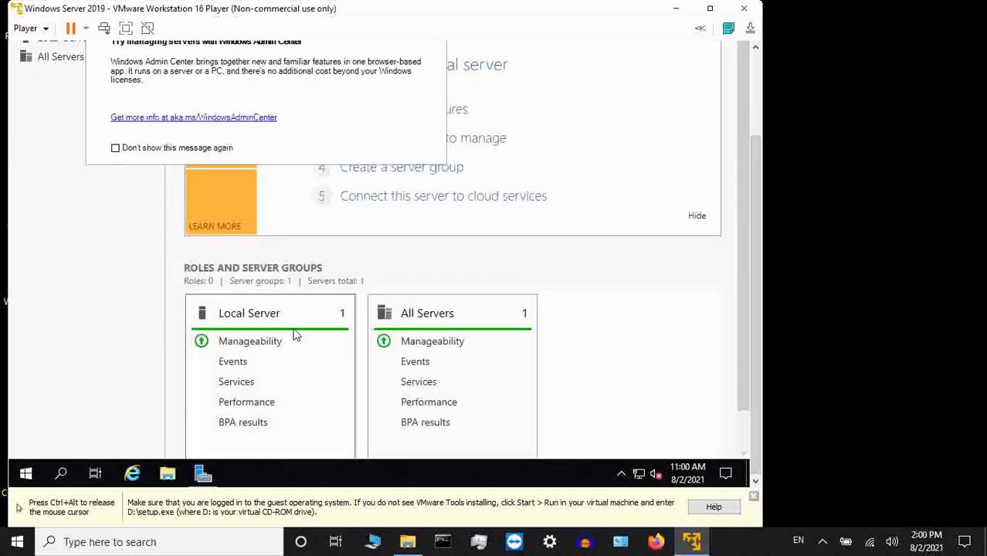
left_click(748, 70)
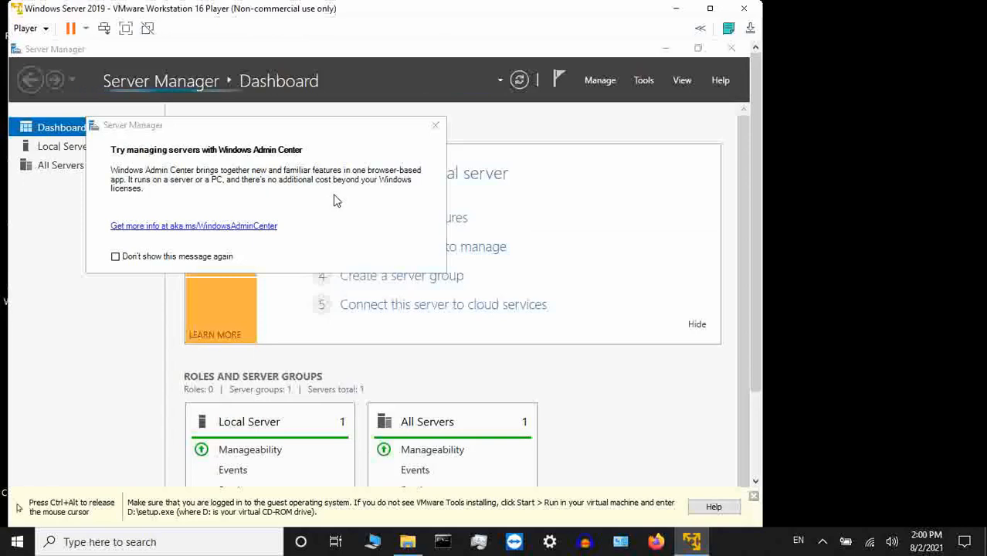
left_click(435, 127)
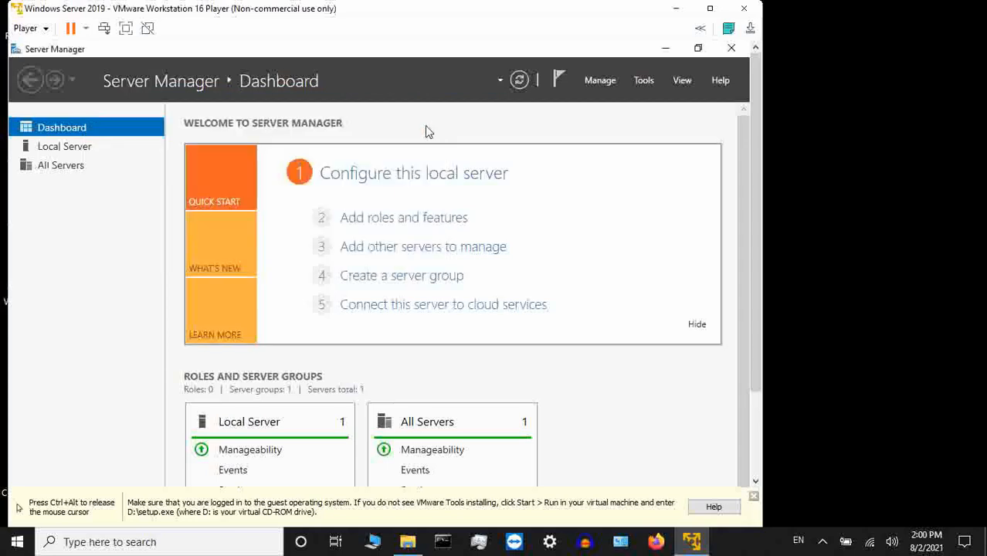
left_click(46, 29)
mouse_move(55, 117)
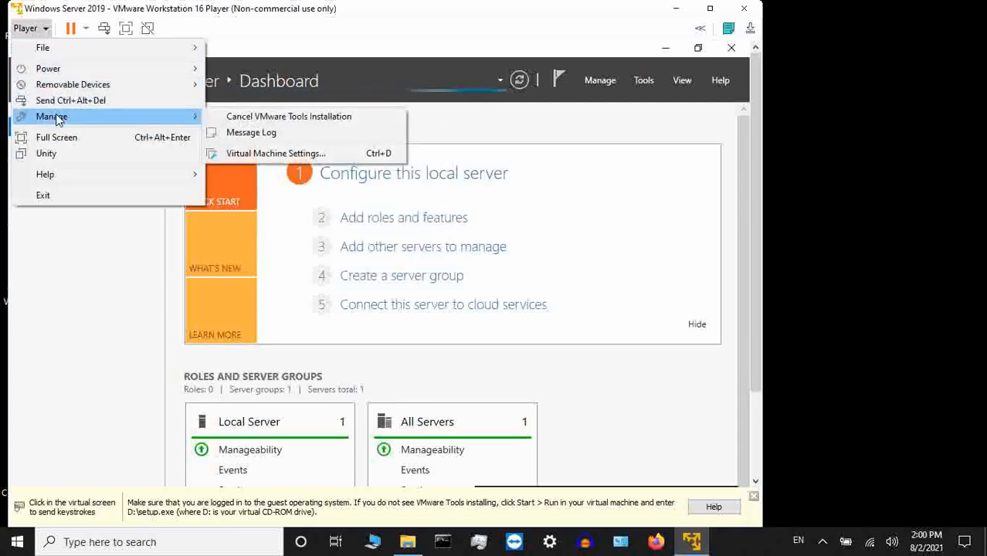
left_click(346, 29)
left_click(403, 69)
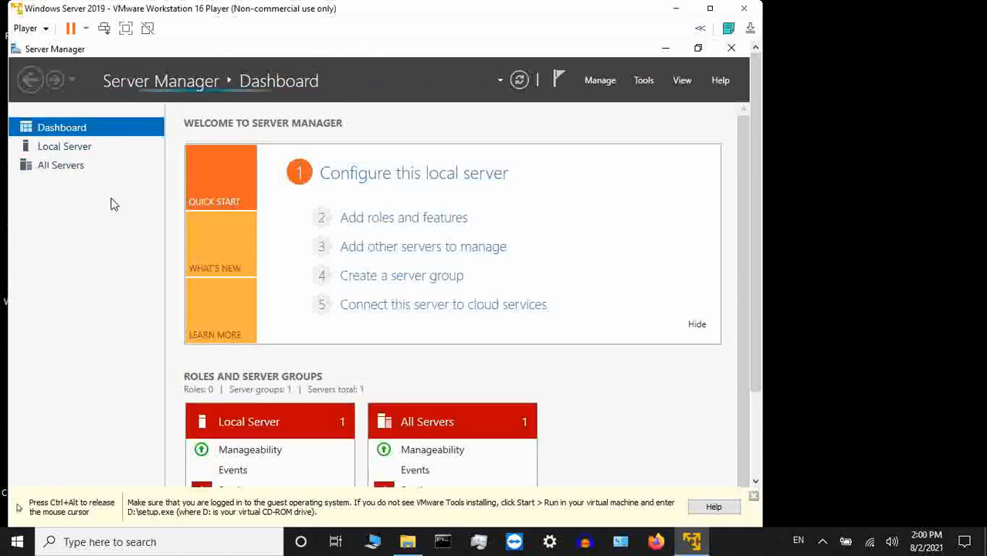
- Search the server for "computer" and open the View your PC name settings
key("ctrl+alt")
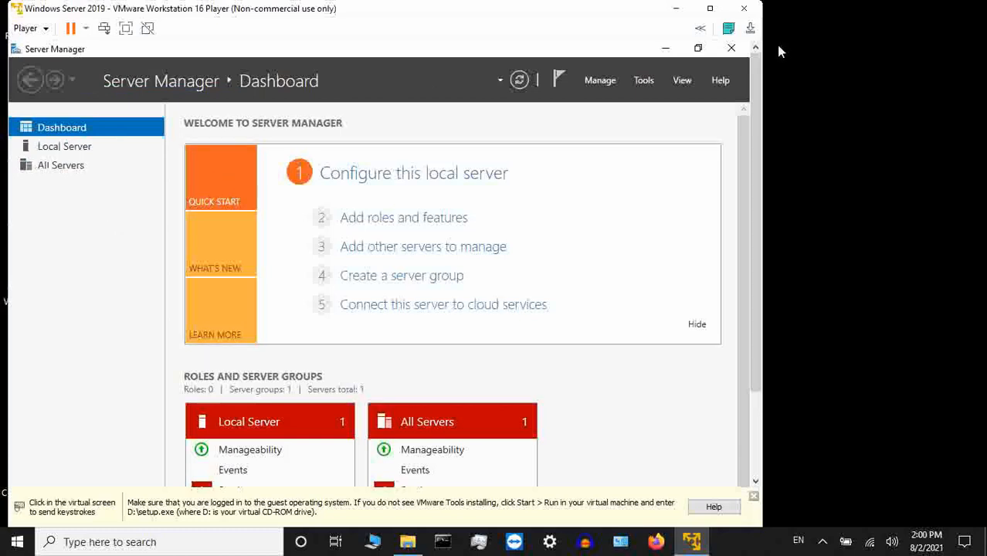
scroll(729, 150, "down", 3)
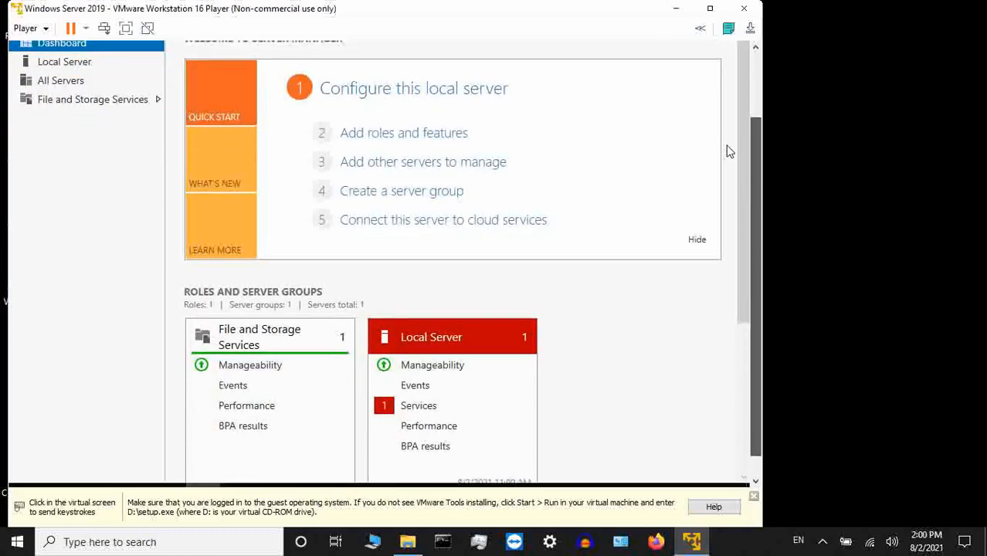
left_click(727, 204)
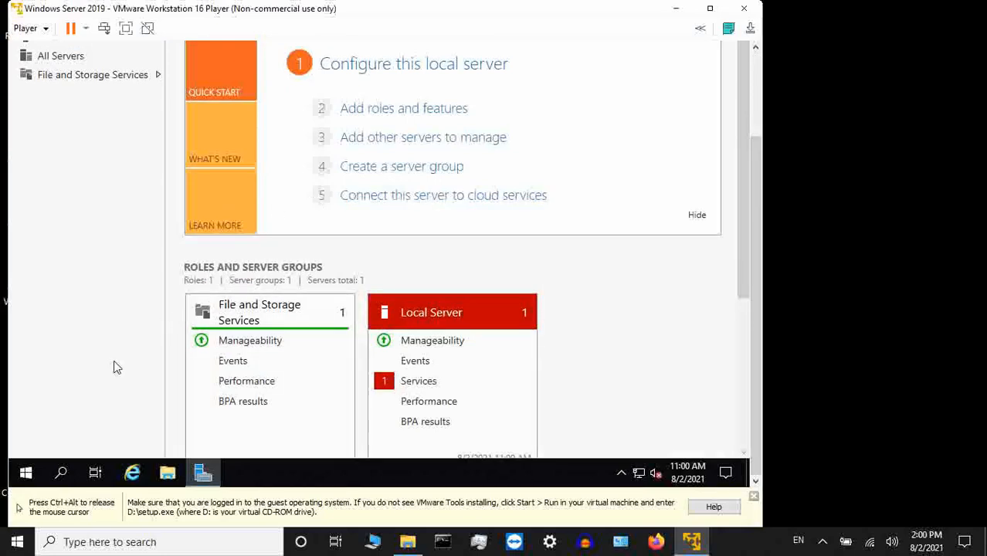
key("ctrl+alt")
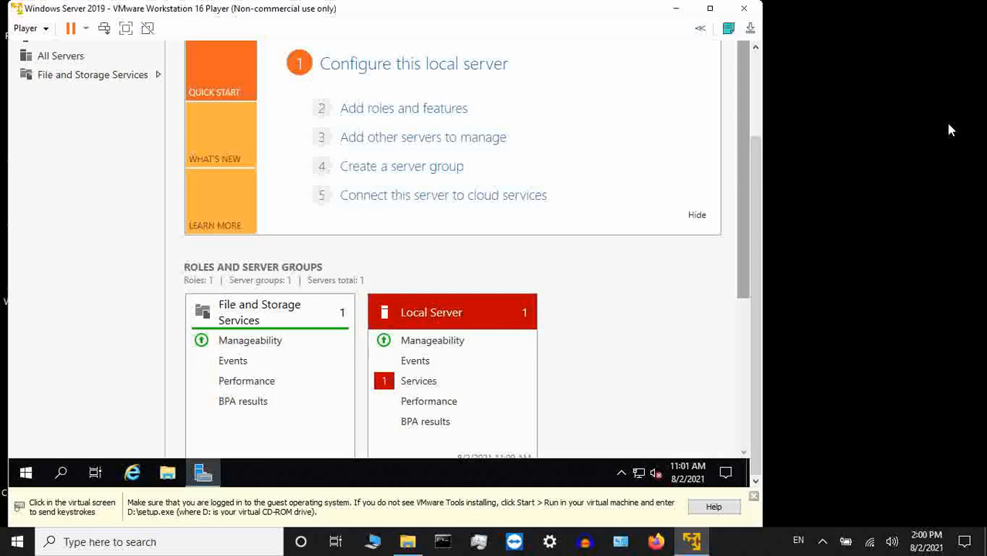
left_click(510, 218)
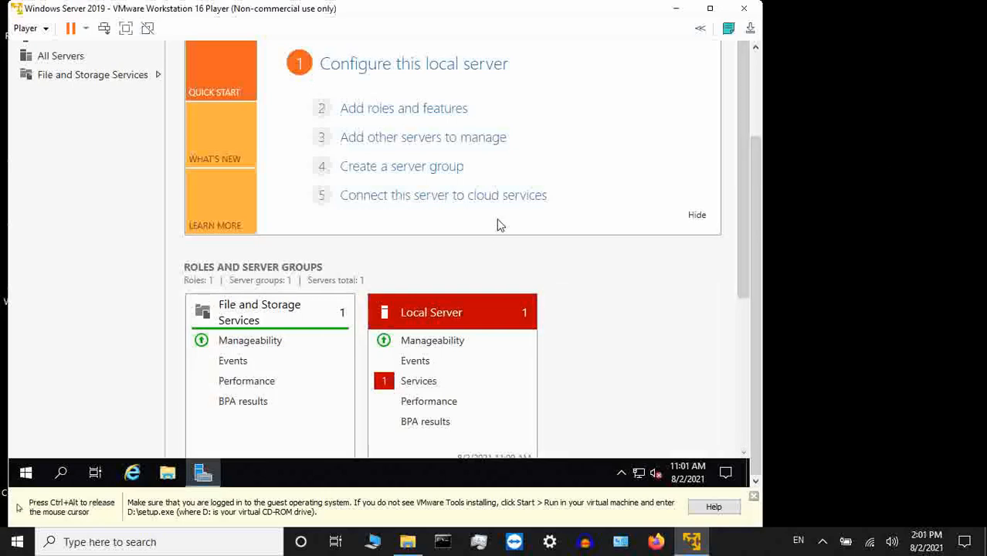
left_click(27, 475)
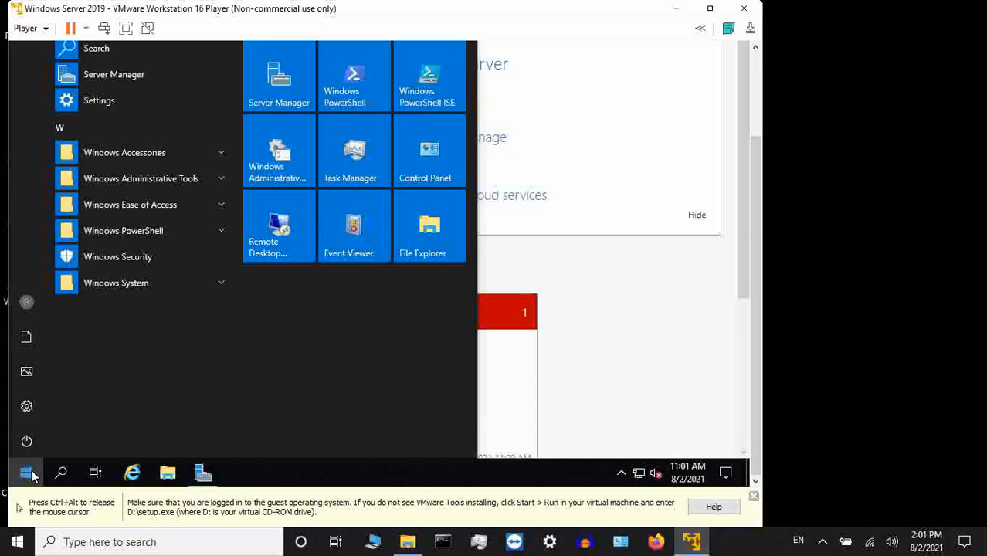
left_click(30, 475)
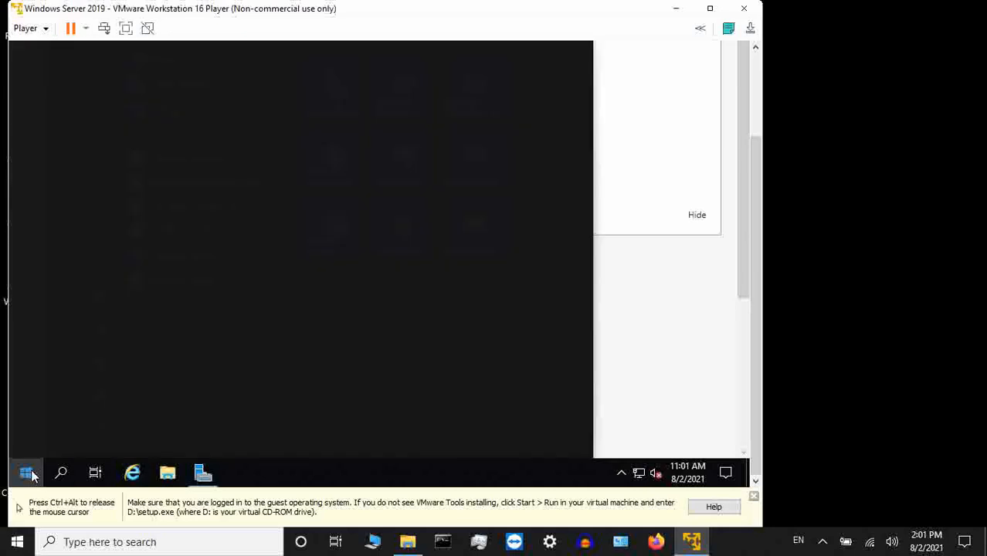
type("view")
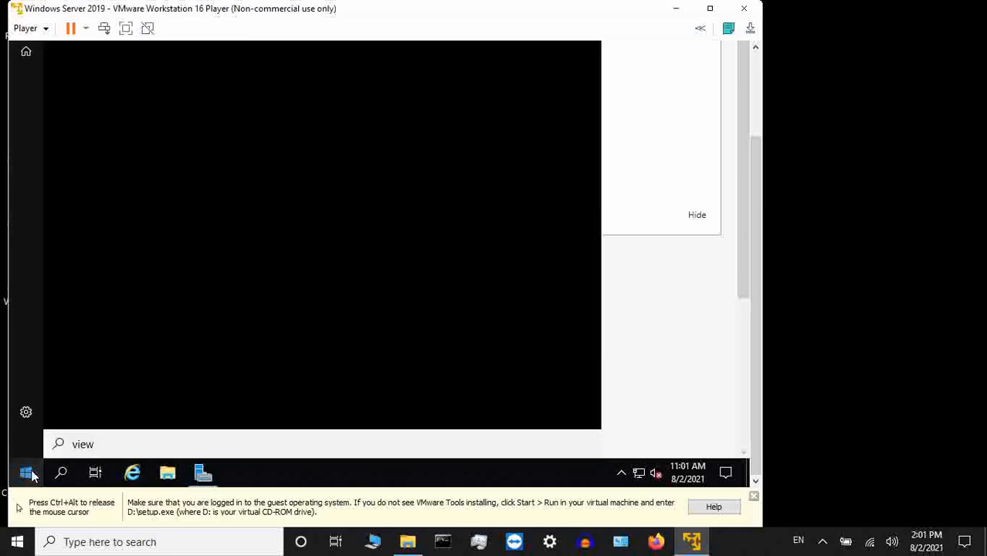
key("BackSpace")
key("BackSpace")
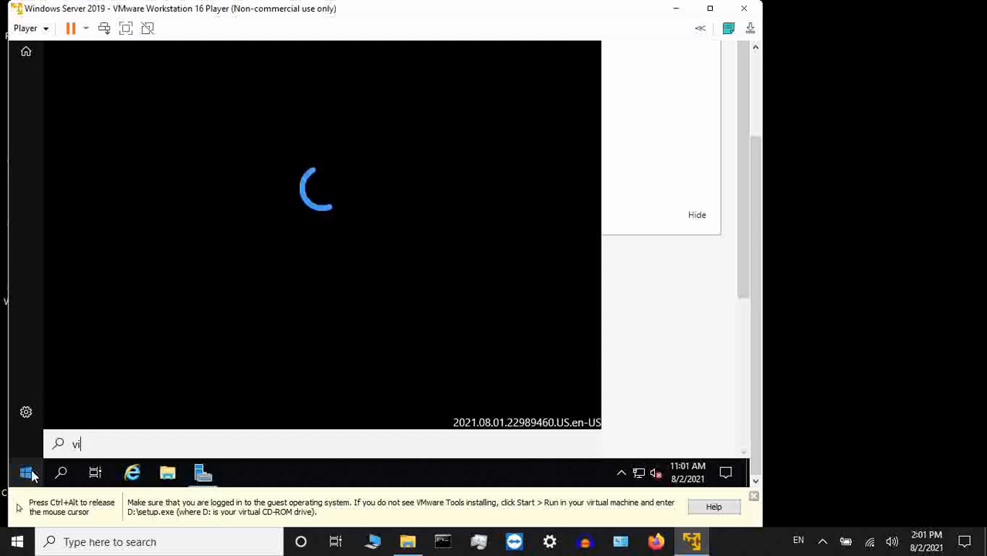
key("BackSpace")
key("BackSpace")
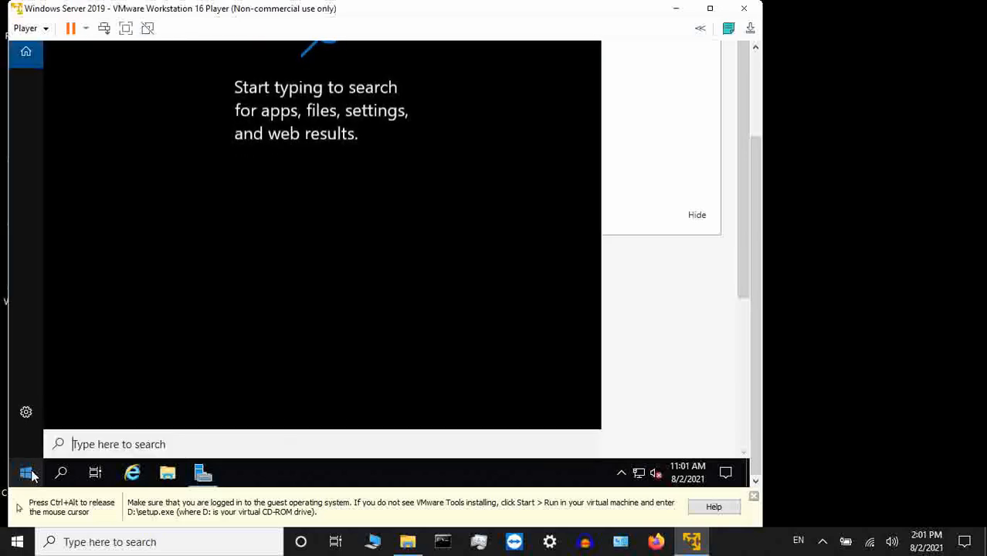
type("computer")
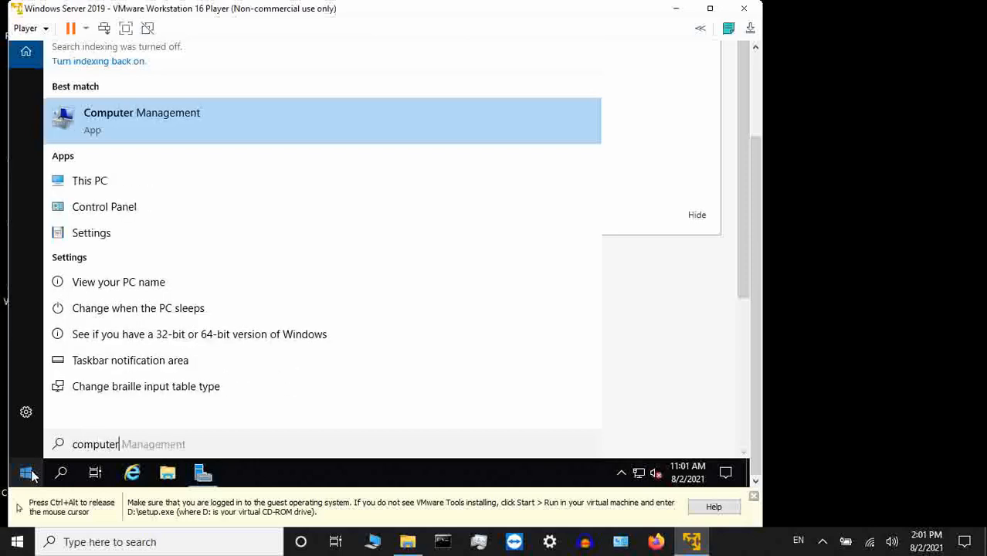
left_click(157, 291)
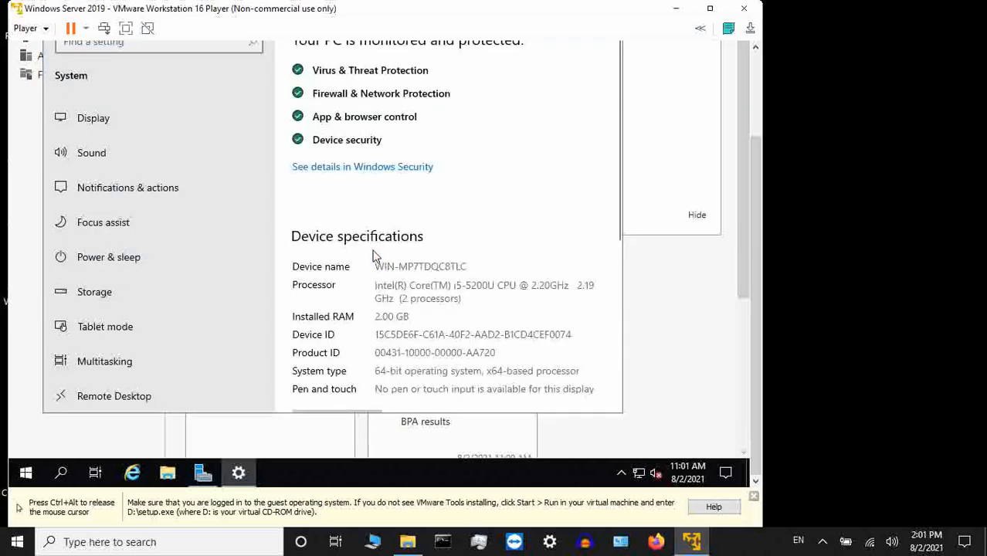
- Rename the server PC to Universe and proceed to the restart choice
scroll(376, 258, "down", 4)
left_click(358, 149)
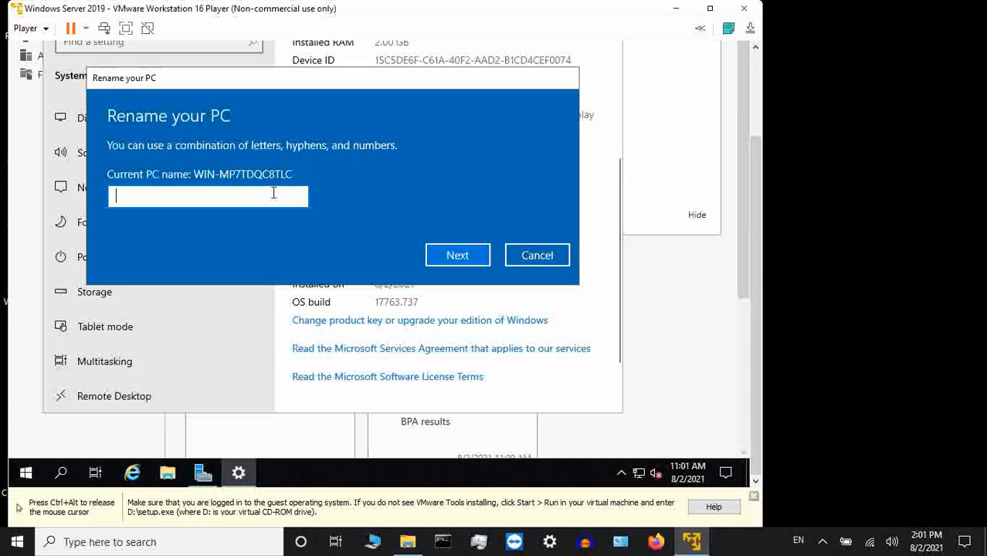
type("U")
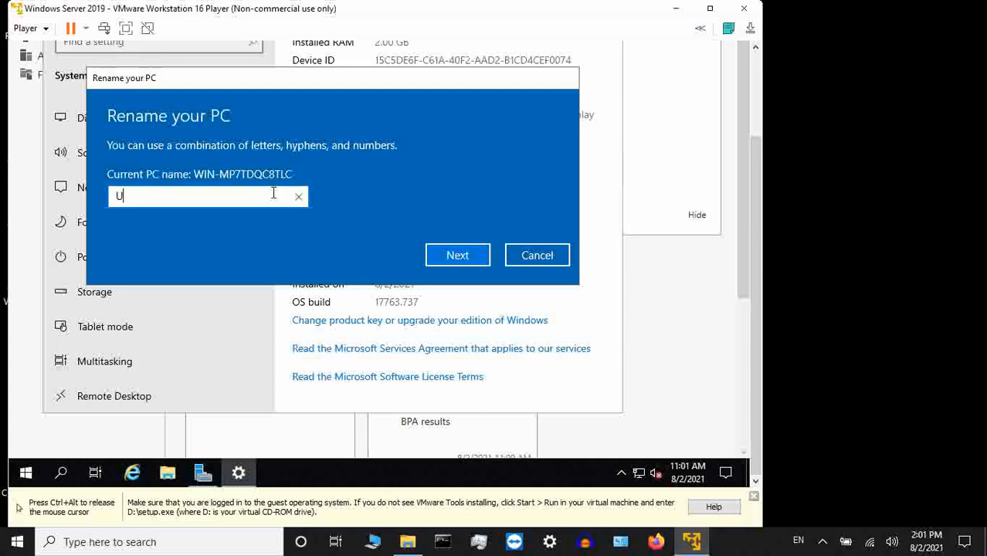
type("niverse")
left_click(437, 255)
key("ctrl+alt")
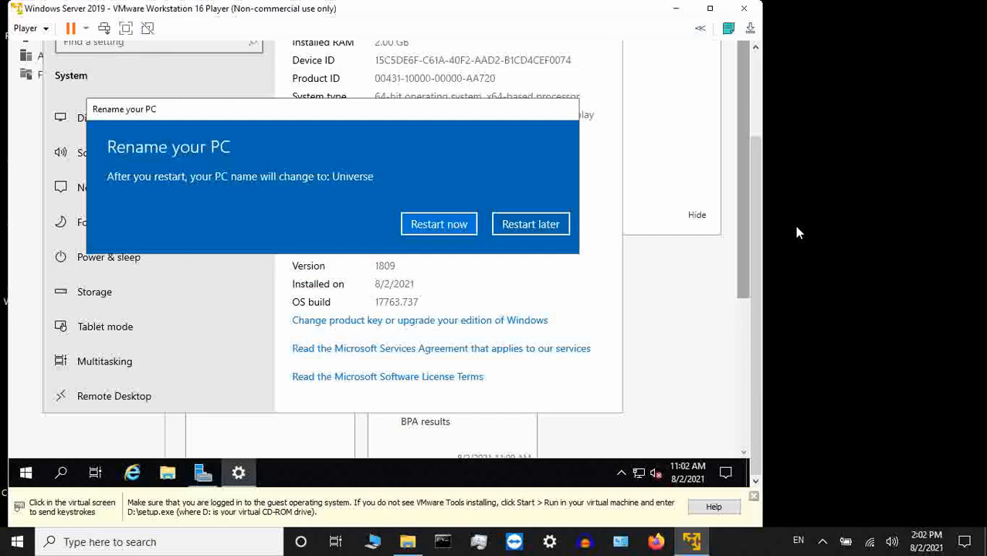
- Restart the server immediately, giving Other (Planned) as the shutdown reason
left_click(463, 230)
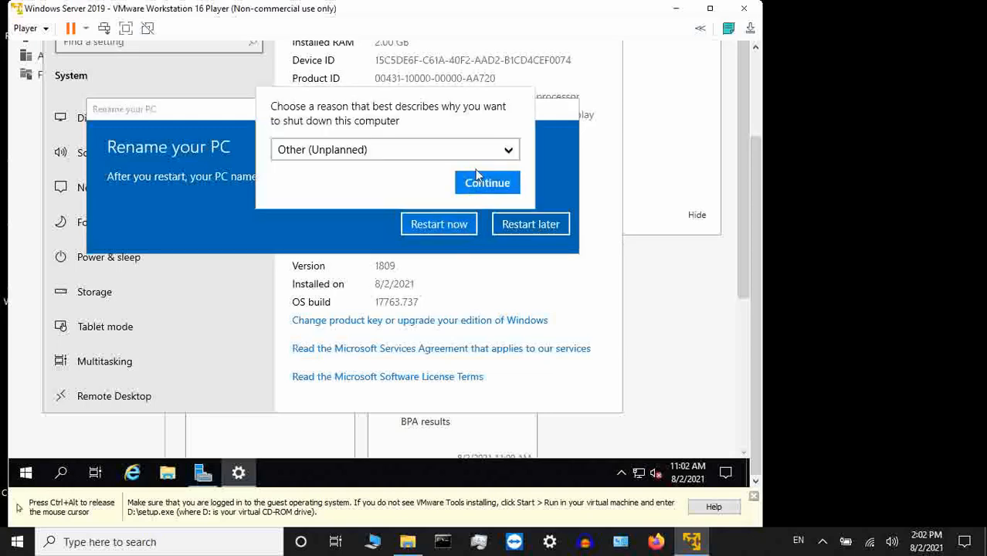
left_click(509, 149)
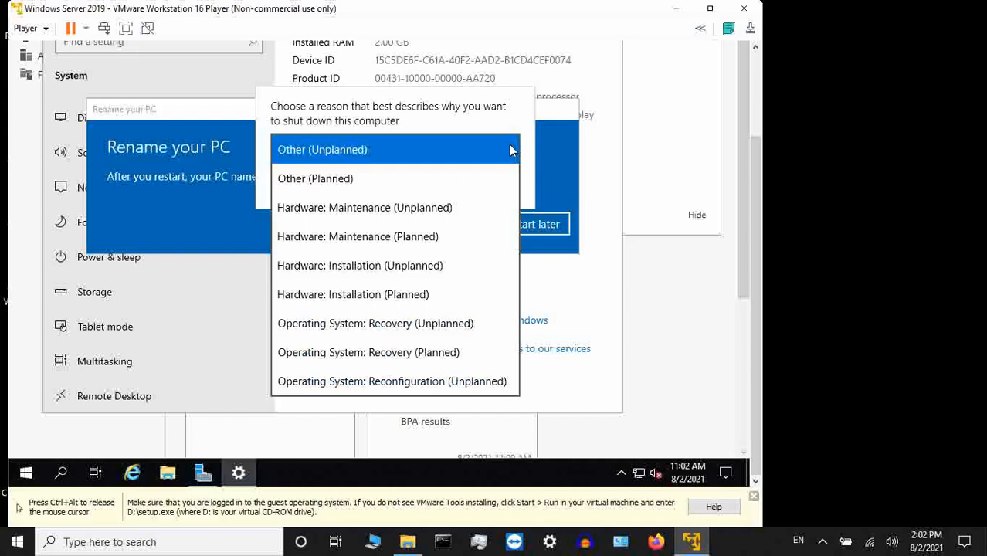
left_click(489, 179)
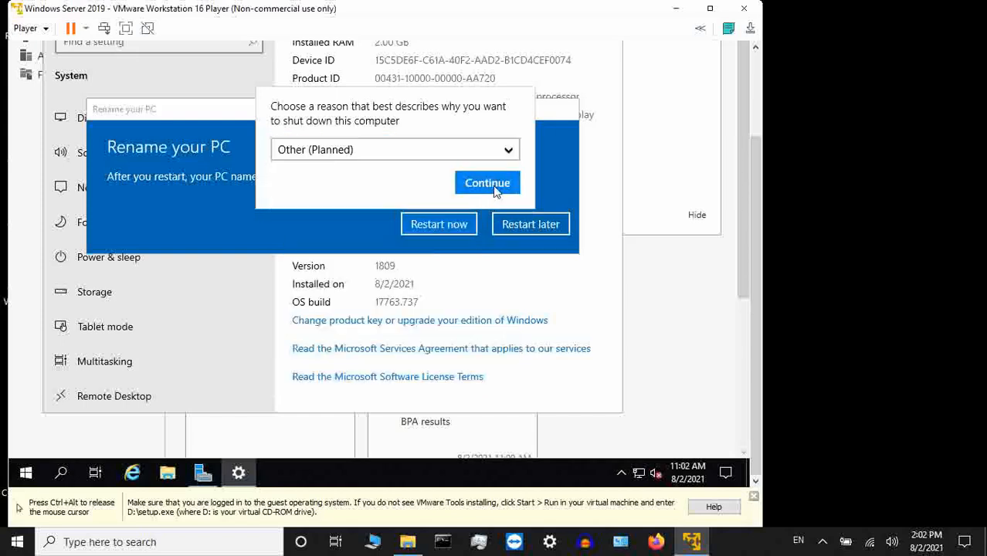
left_click(495, 190)
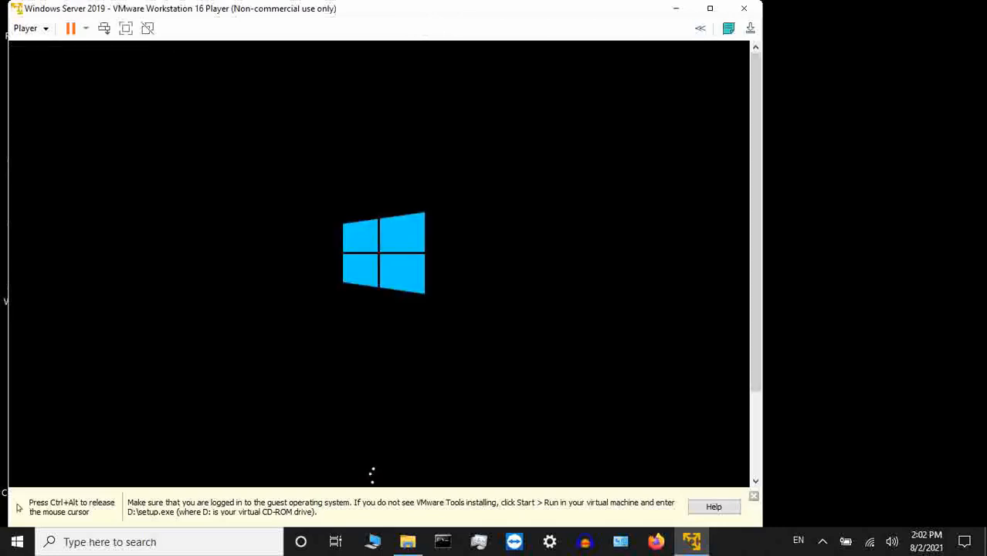
- Dismiss the VMware Tools installation reminder bar and shift the virtual machine's window slightly on the host desktop
key("ctrl+alt")
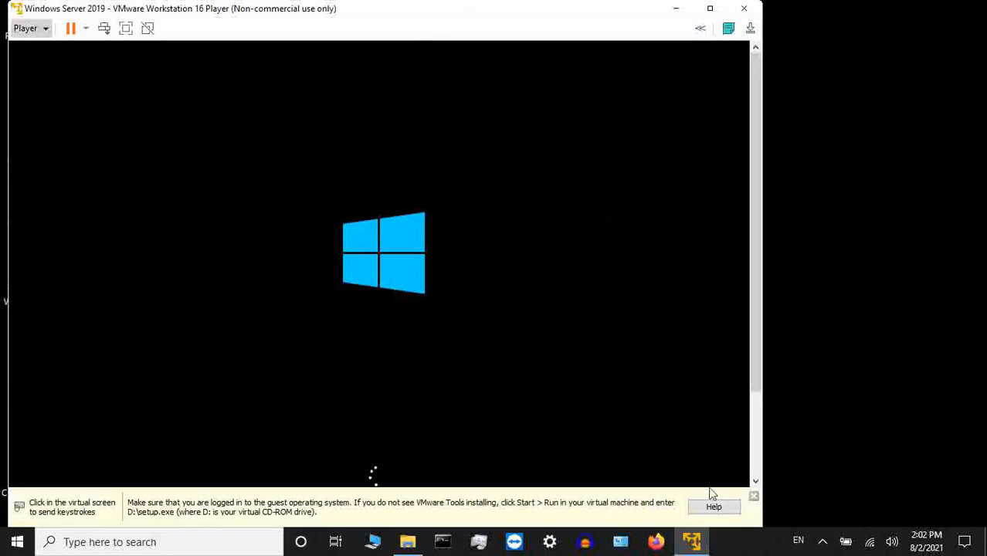
left_click(755, 497)
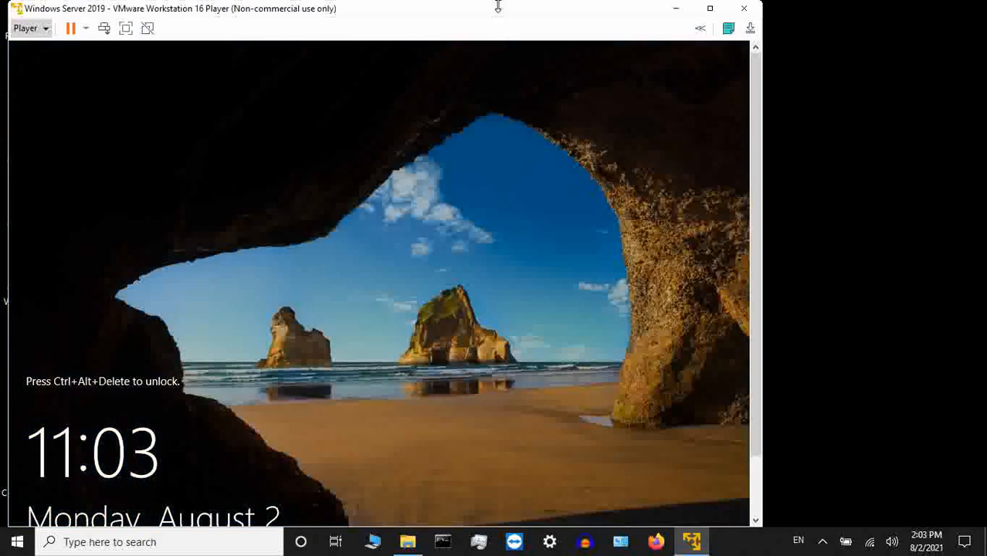
left_click_drag(511, 11, 520, 9)
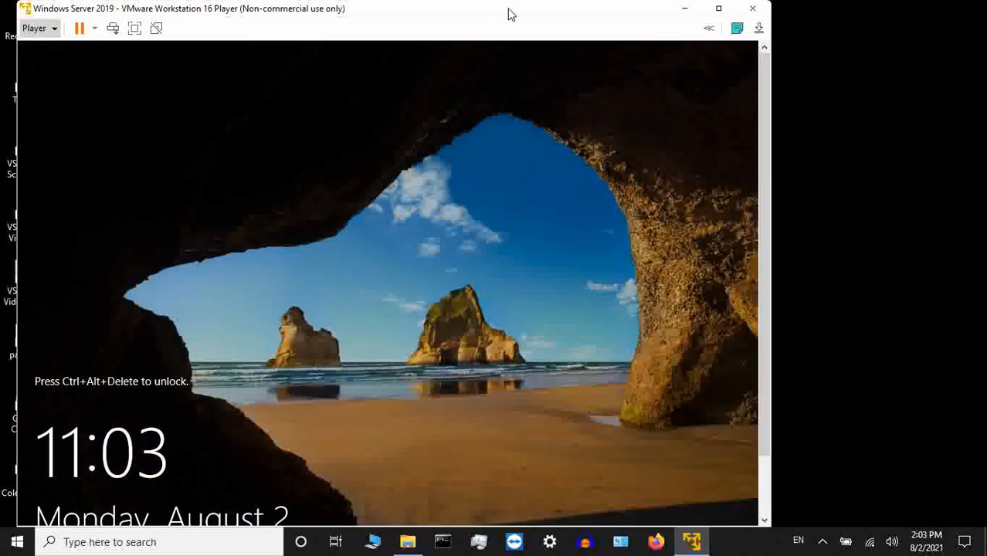
- Display the virtual machine in full screen mode and return it to its window
left_click(54, 29)
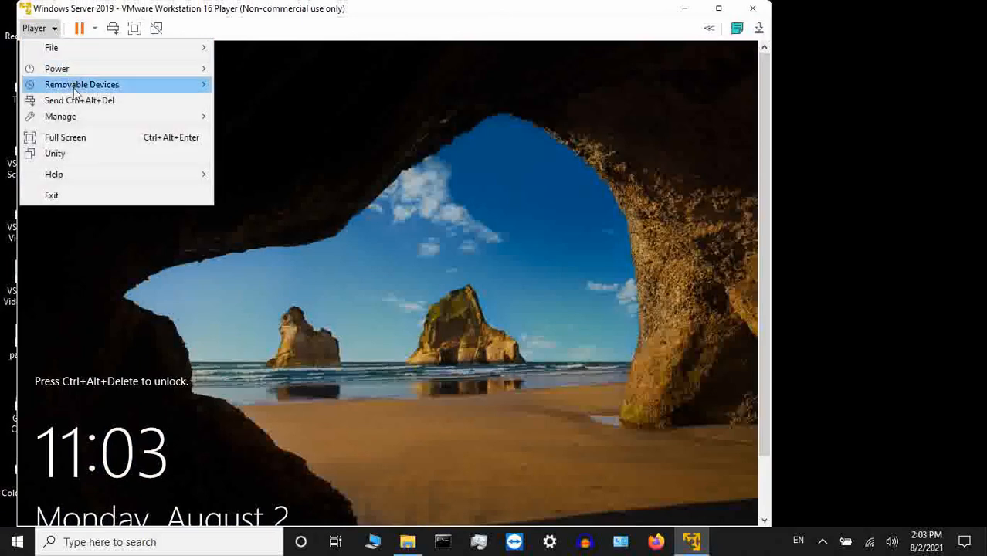
mouse_move(81, 120)
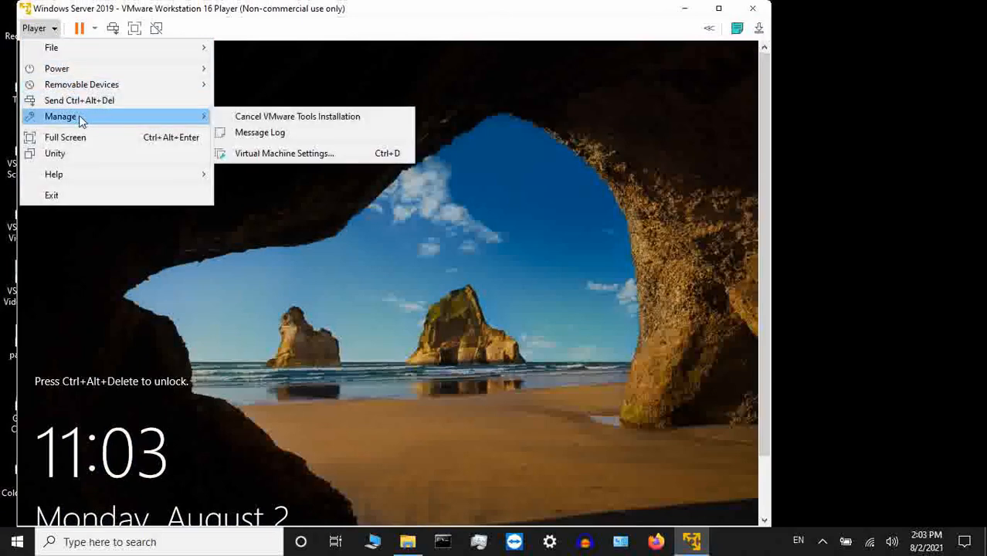
left_click(213, 31)
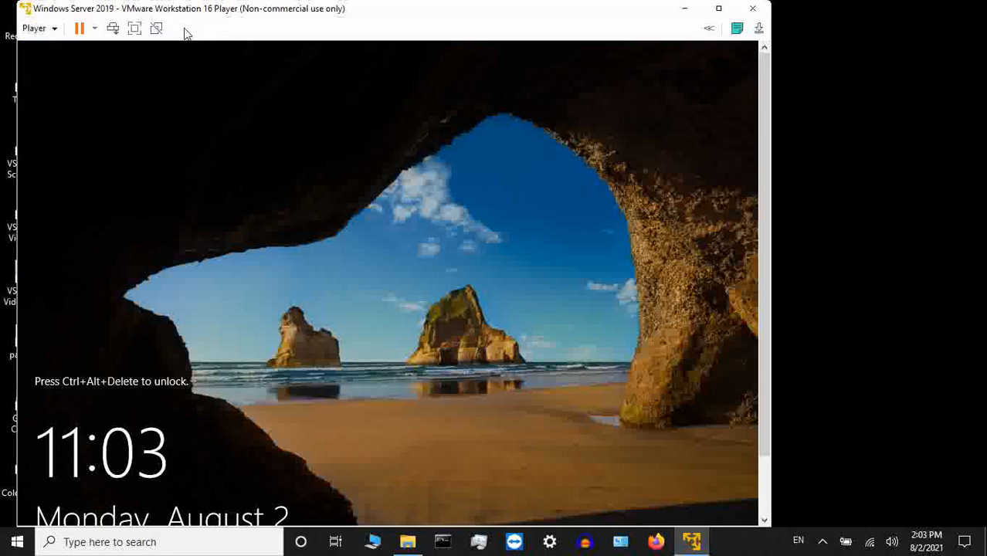
left_click(135, 28)
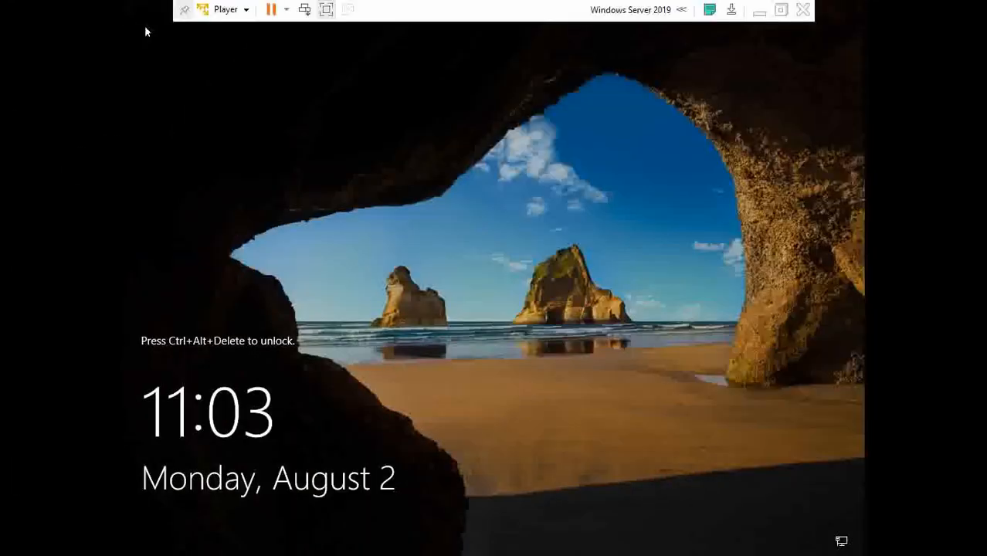
left_click(780, 11)
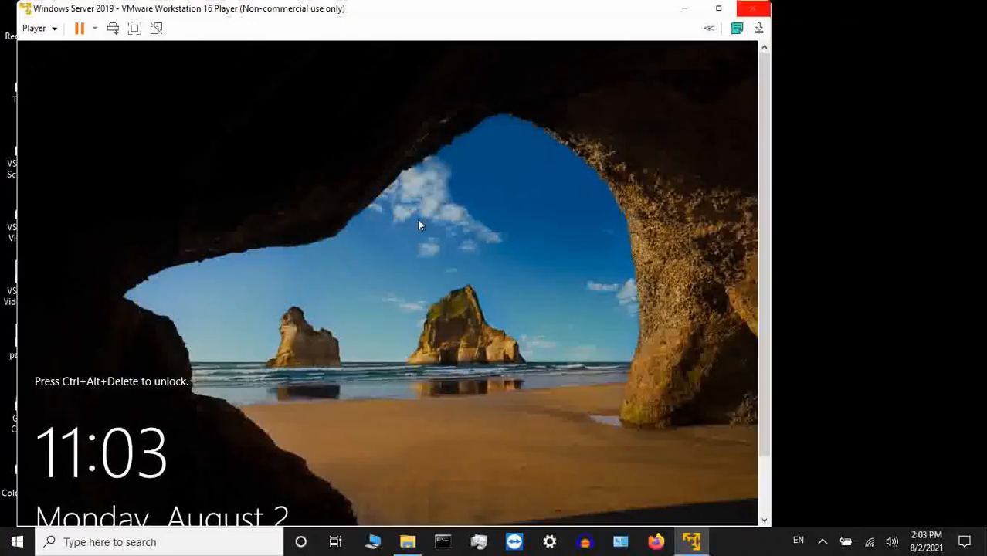